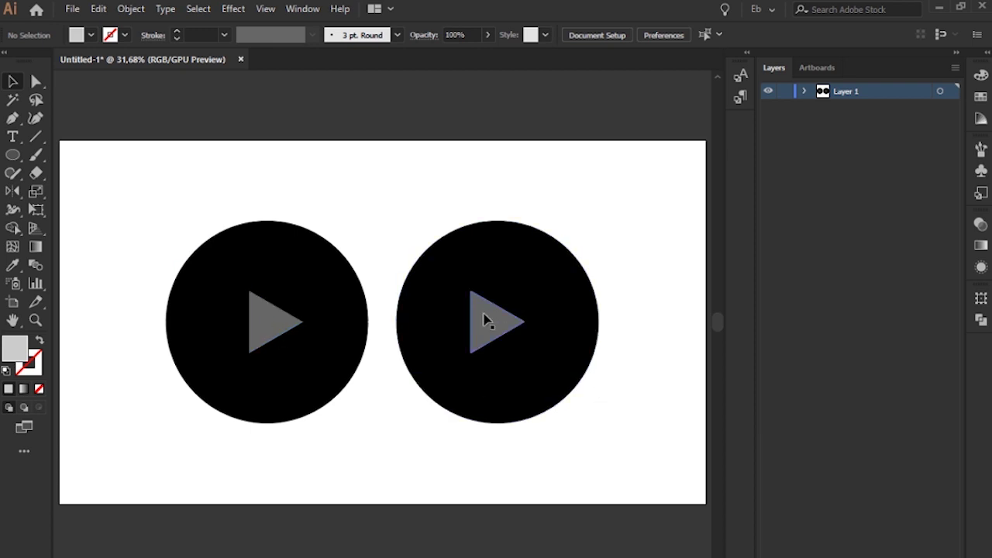
# Step: Move the grey triangle off the right-hand black circle, then align it back to the circle's horizontal and vertical centre
pyautogui.moveTo(483, 313); pyautogui.dragTo(594, 227)
pyautogui.moveTo(627, 179); pyautogui.dragTo(496, 365)
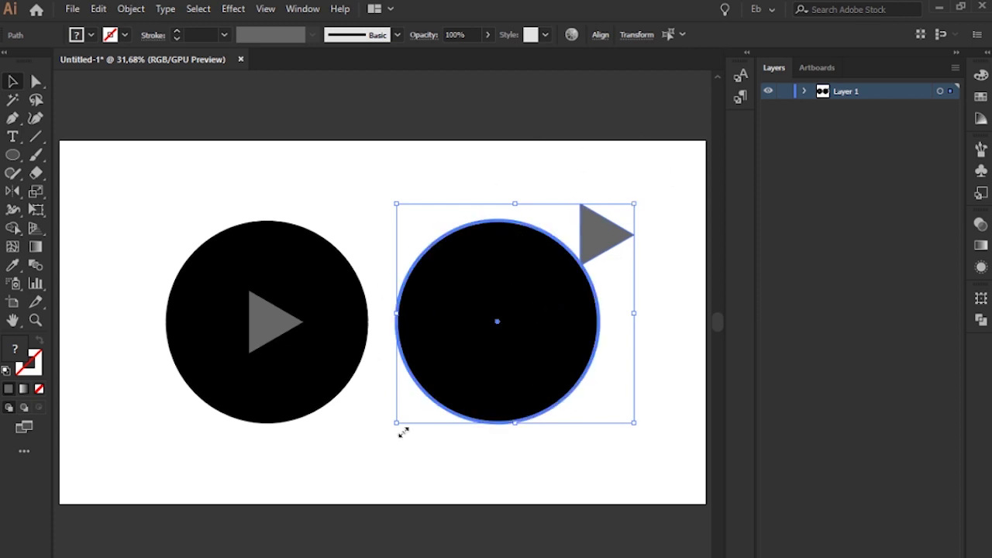
pyautogui.click(600, 36)
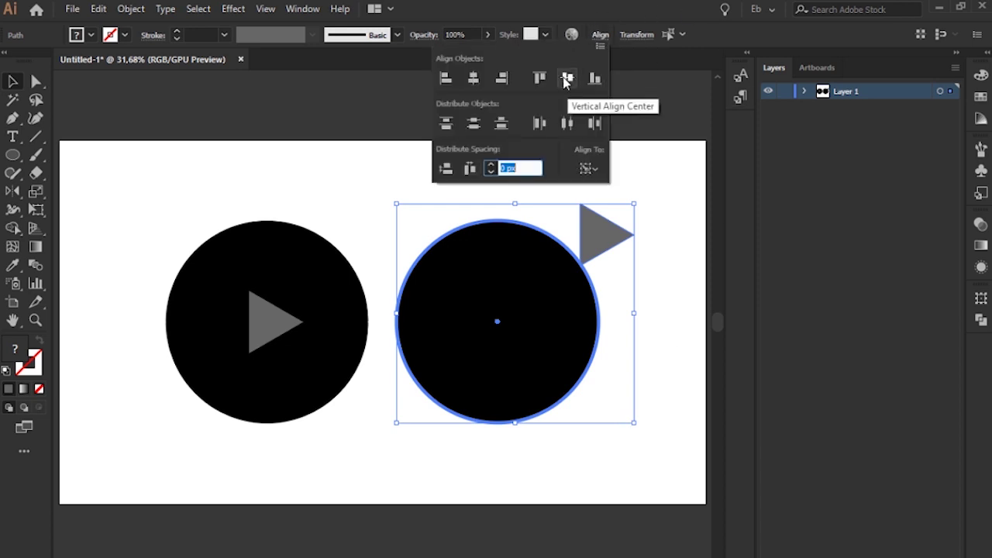
pyautogui.click(567, 77)
pyautogui.click(473, 78)
pyautogui.click(635, 198)
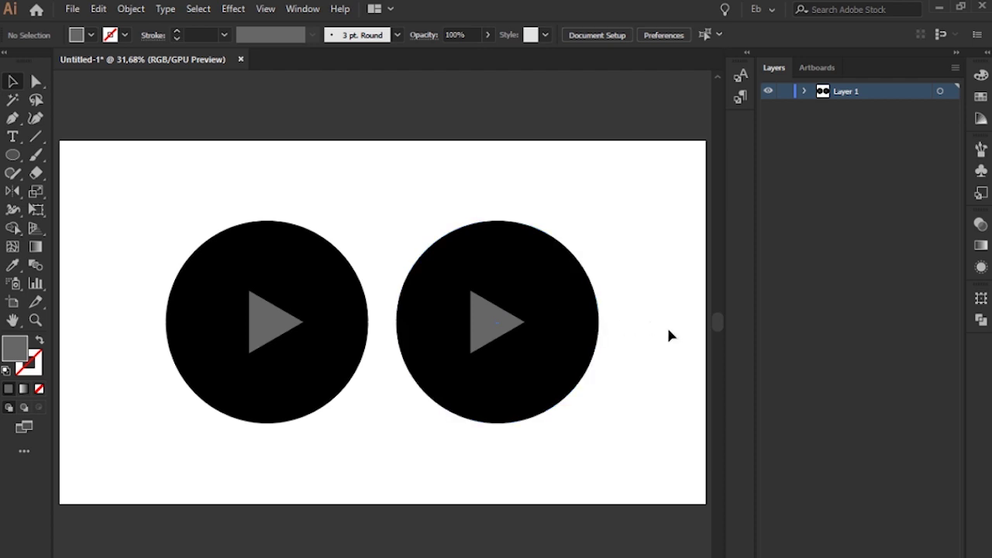
# Step: Delete the right-hand black circle together with its triangle
pyautogui.click(543, 396)
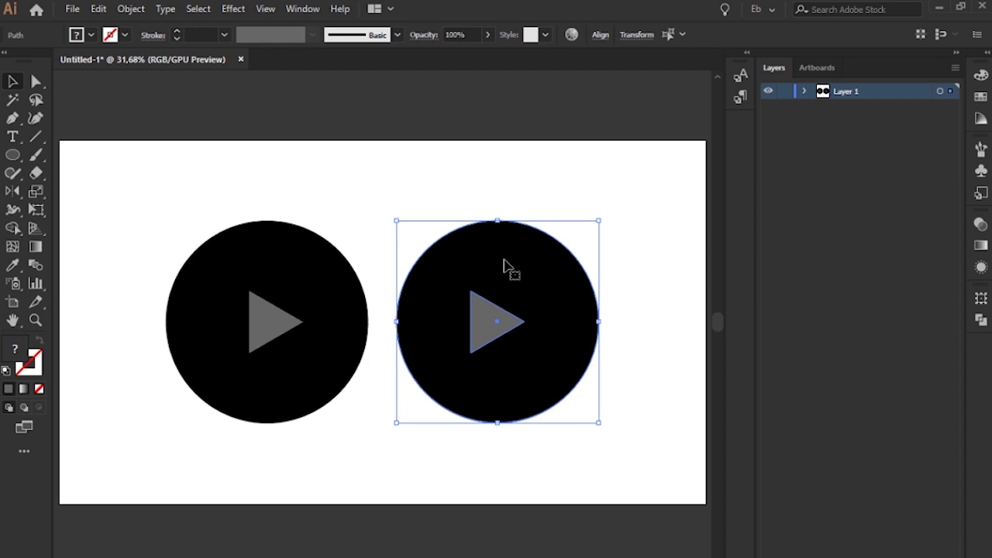
pyautogui.press('Delete')
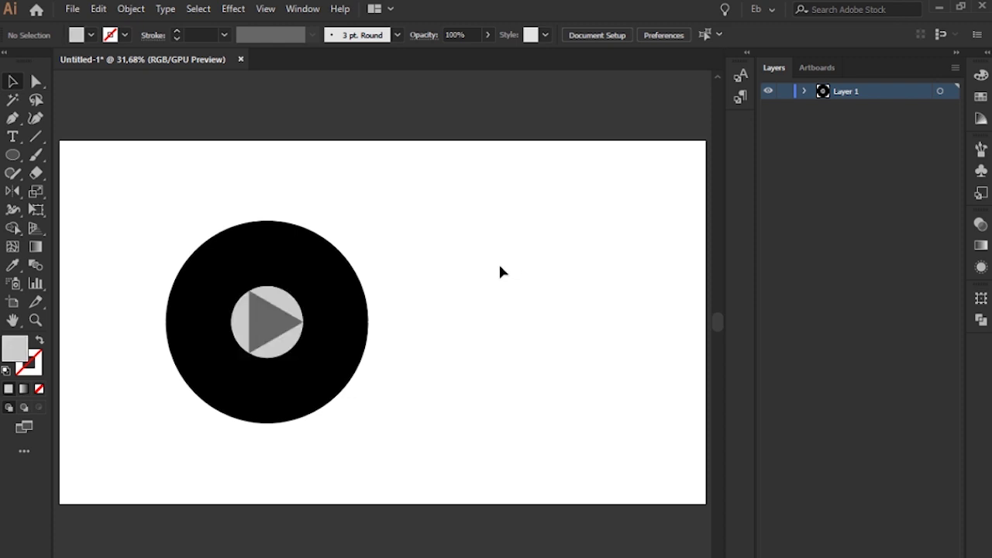
# Step: Select the light grey inner circle and the triangle in turn to examine how they sit inside the black circle
pyautogui.click(284, 301)
pyautogui.keyDown('shift'); pyautogui.click(290, 302); pyautogui.keyUp('shift')
pyautogui.click(290, 301)
pyautogui.click(445, 242)
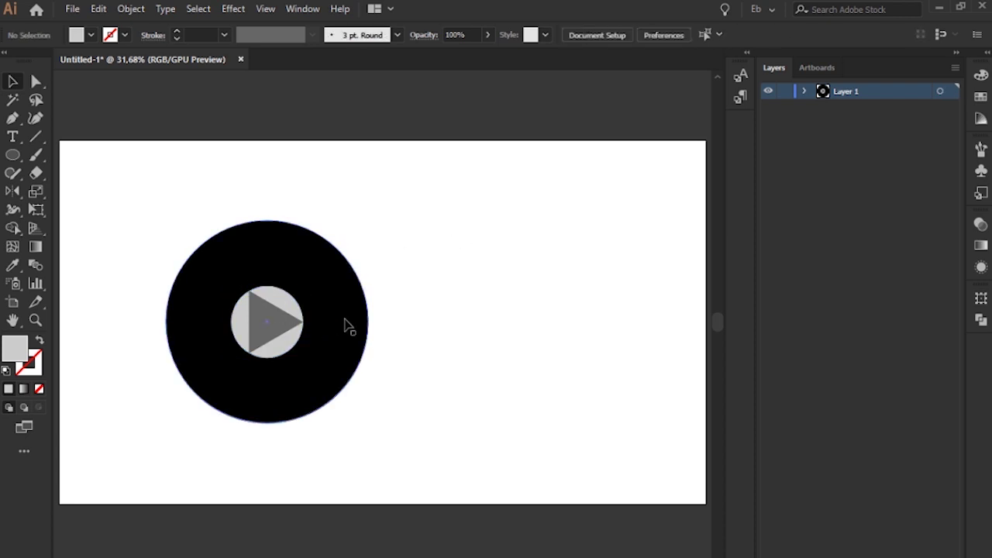
pyautogui.click(283, 322)
pyautogui.click(433, 281)
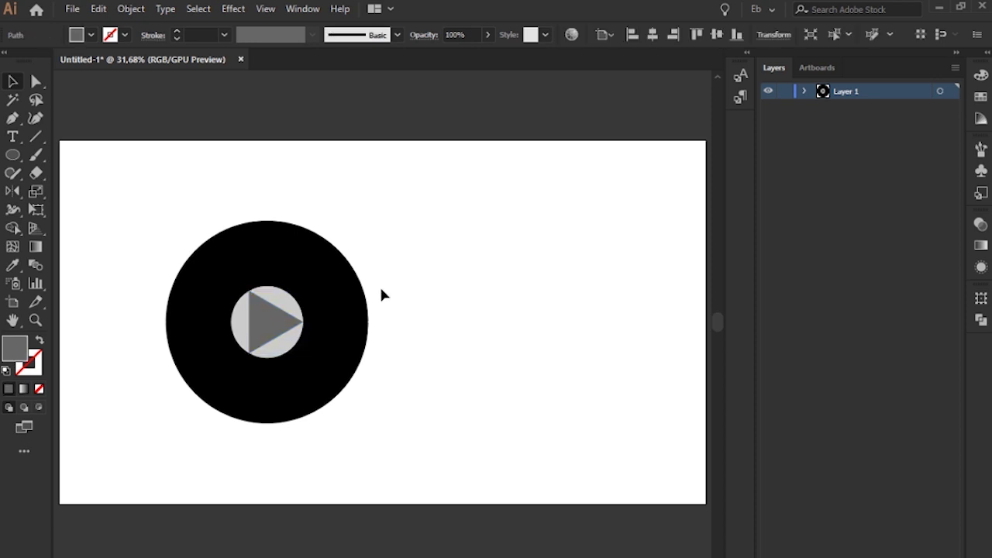
pyautogui.click(285, 304)
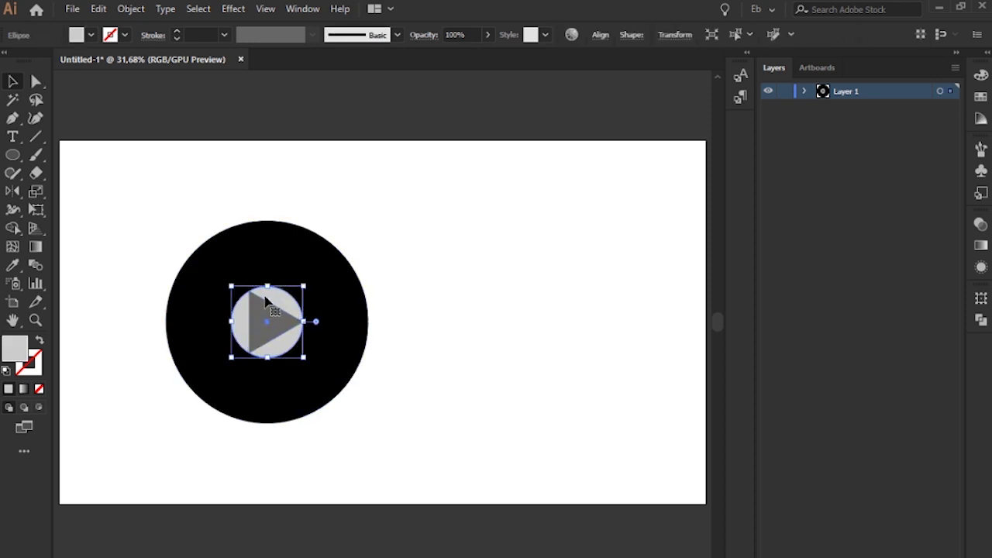
# Step: Delete the remaining black circle with its inner circle and triangle to clear the artboard
pyautogui.moveTo(369, 179); pyautogui.dragTo(184, 467)
pyautogui.press('Delete')
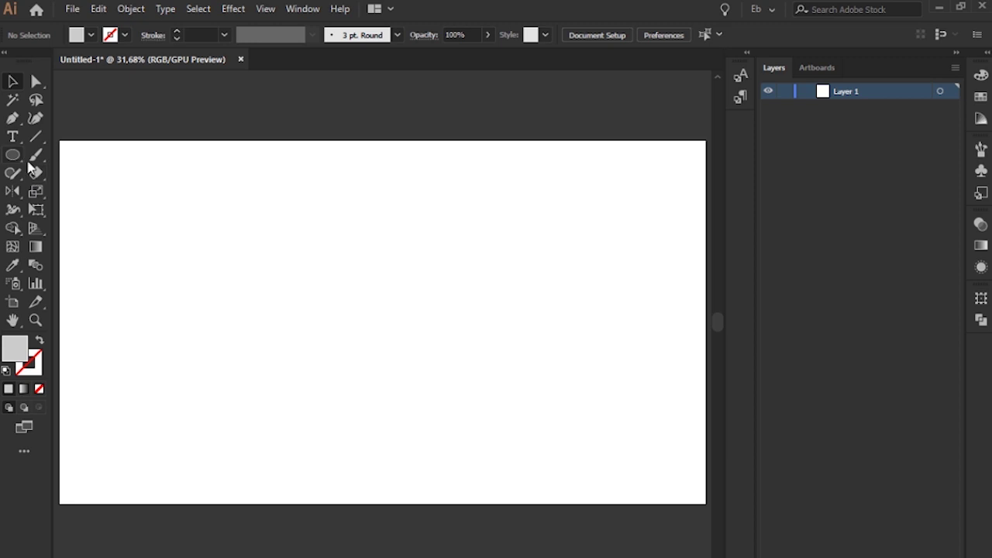
# Step: Draw a 300 × 300 px circle in the left part of the artboard with the Ellipse tool
pyautogui.press('l')
pyautogui.click(159, 219)
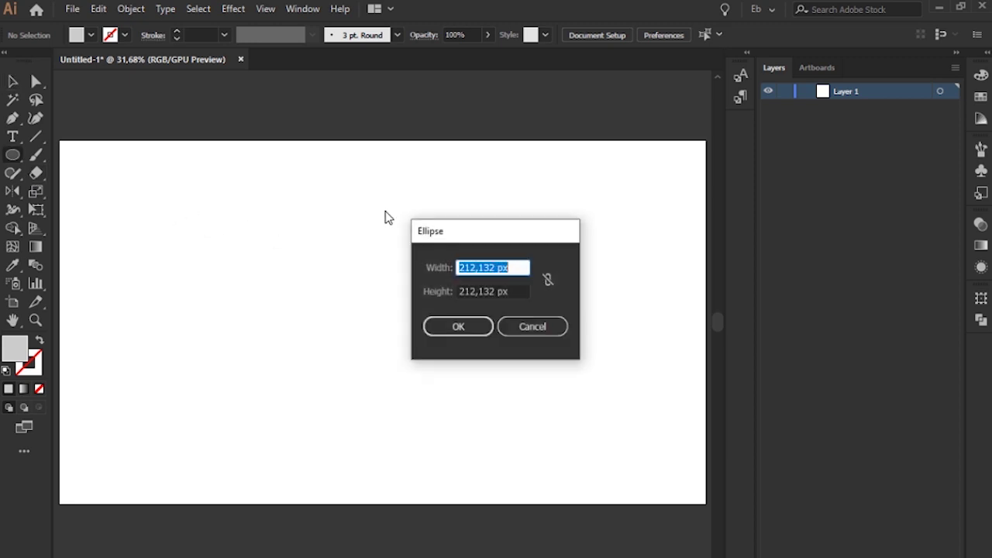
pyautogui.write('300')
pyautogui.press('Tab')
pyautogui.write('300')
pyautogui.press('Return')
pyautogui.press('v')
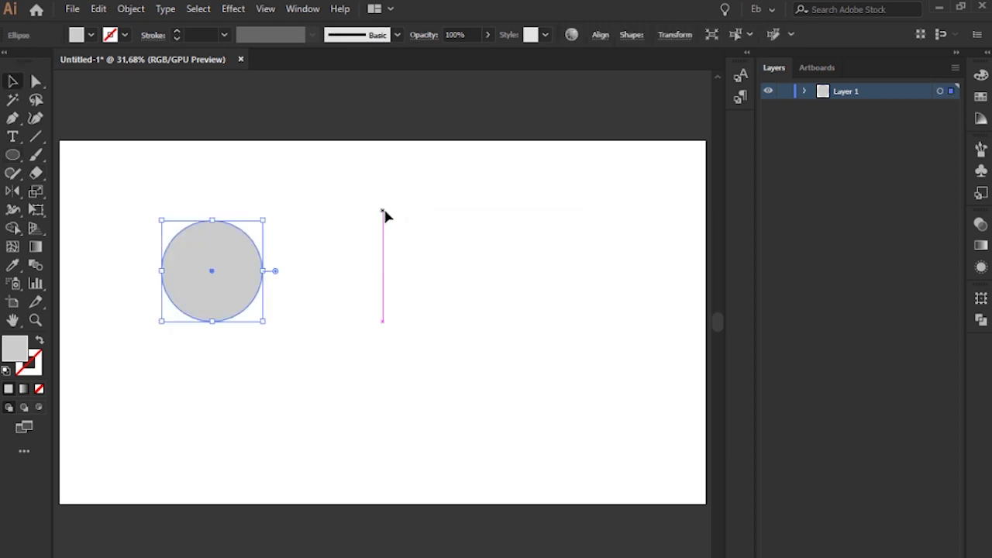
# Step: Draw a 300 × 300 px square beside the circle with the Rectangle tool
pyautogui.click(329, 233)
pyautogui.press('m')
pyautogui.click(330, 232)
pyautogui.write('300')
pyautogui.press('Tab')
pyautogui.write('300')
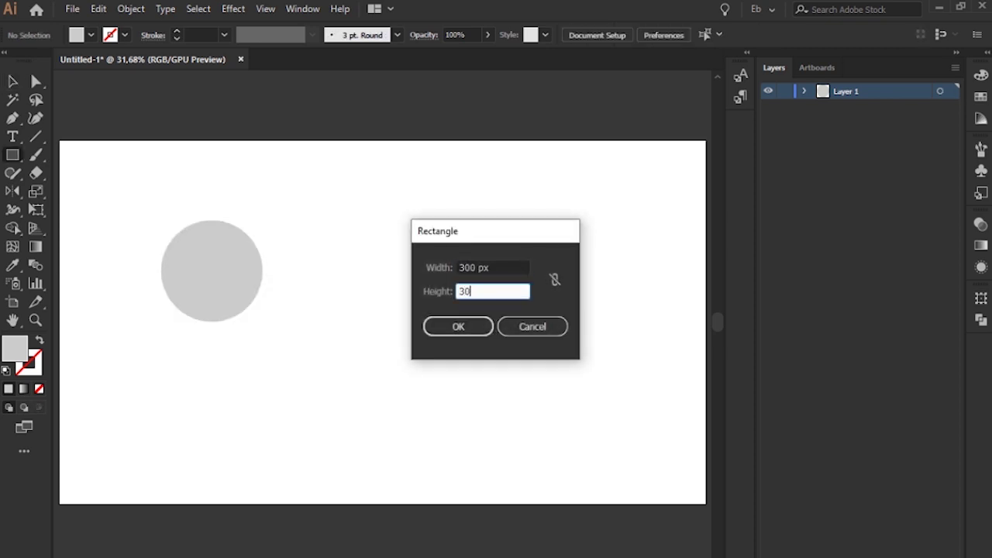
pyautogui.press('Return')
pyautogui.press('v')
pyautogui.click(603, 193)
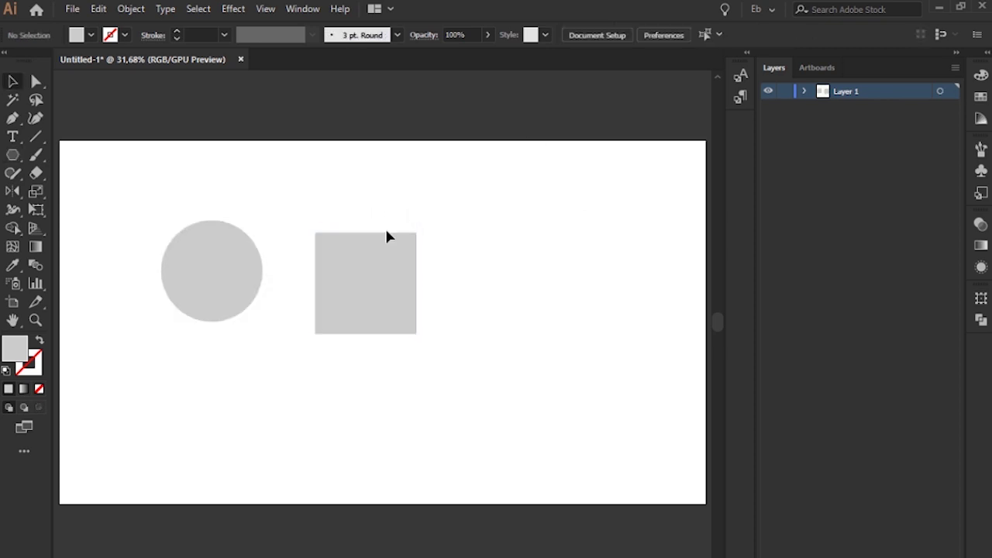
# Step: Duplicate the square to its right and turn the copy into a triangle by adding a top-midpoint anchor and removing both top corners
pyautogui.moveTo(374, 258); pyautogui.dragTo(511, 237)
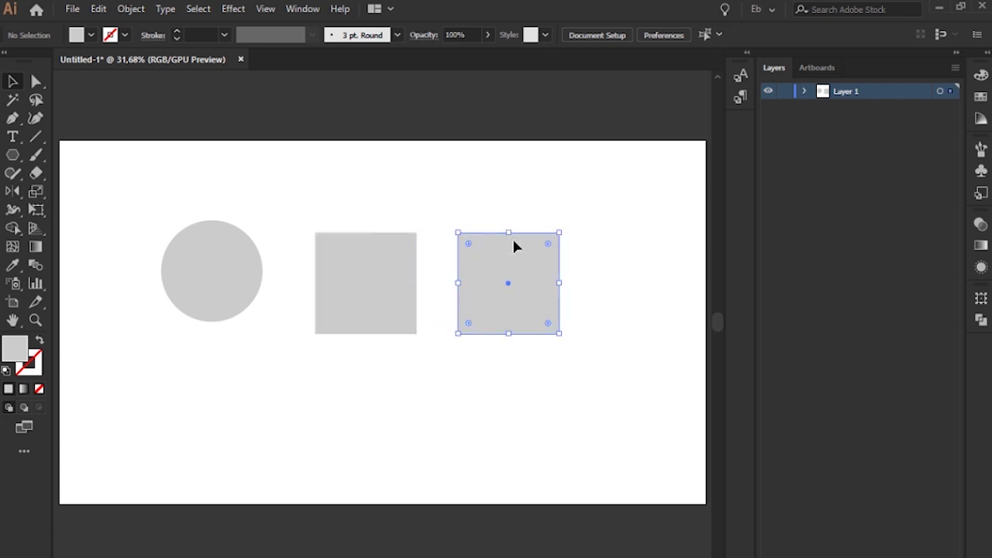
pyautogui.press('p')
pyautogui.click(508, 232)
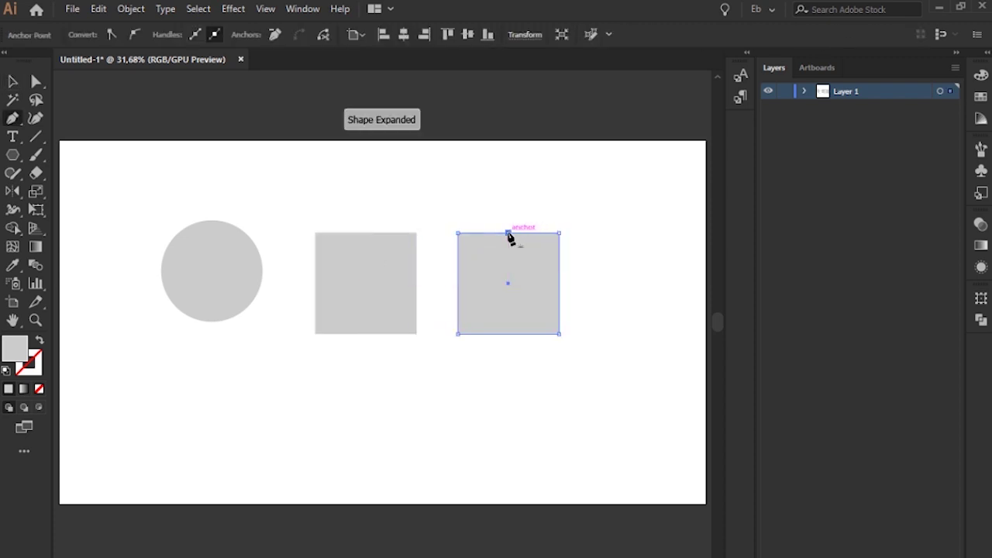
pyautogui.click(457, 233)
pyautogui.click(559, 233)
pyautogui.press('v')
pyautogui.click(612, 203)
# Step: Align the vertical centres of the square and triangle to the circle, using the circle as the key object
pyautogui.moveTo(612, 203); pyautogui.dragTo(161, 391)
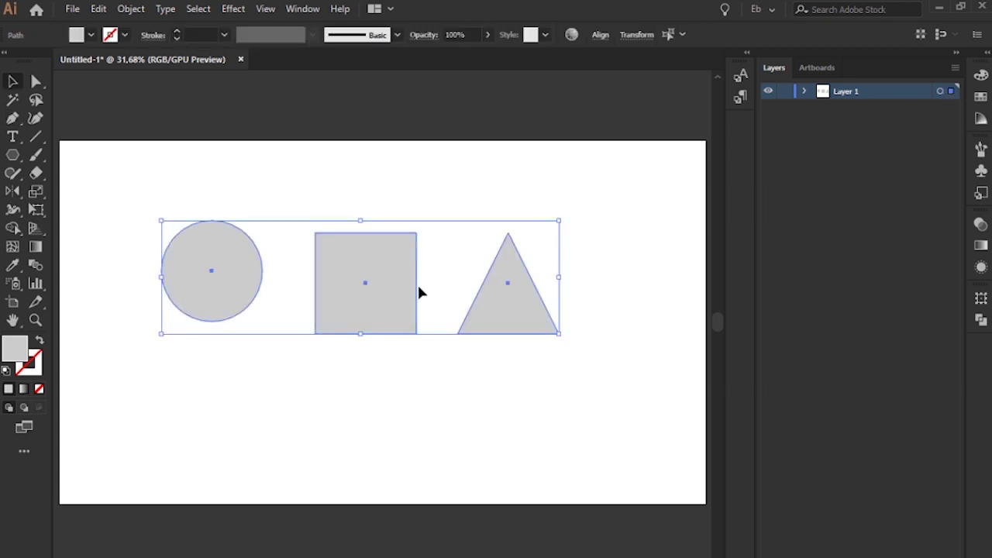
pyautogui.click(219, 272)
pyautogui.click(601, 34)
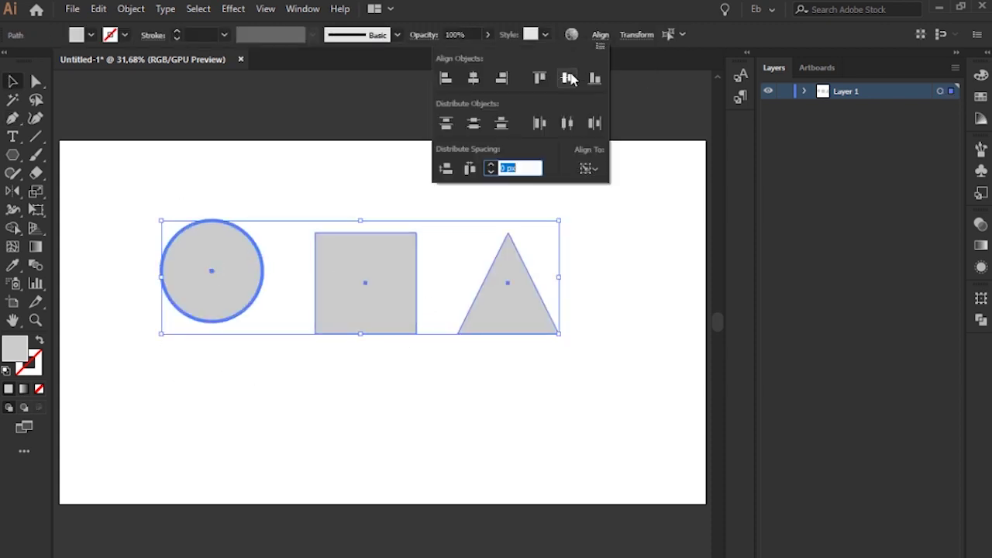
pyautogui.click(569, 77)
pyautogui.click(628, 265)
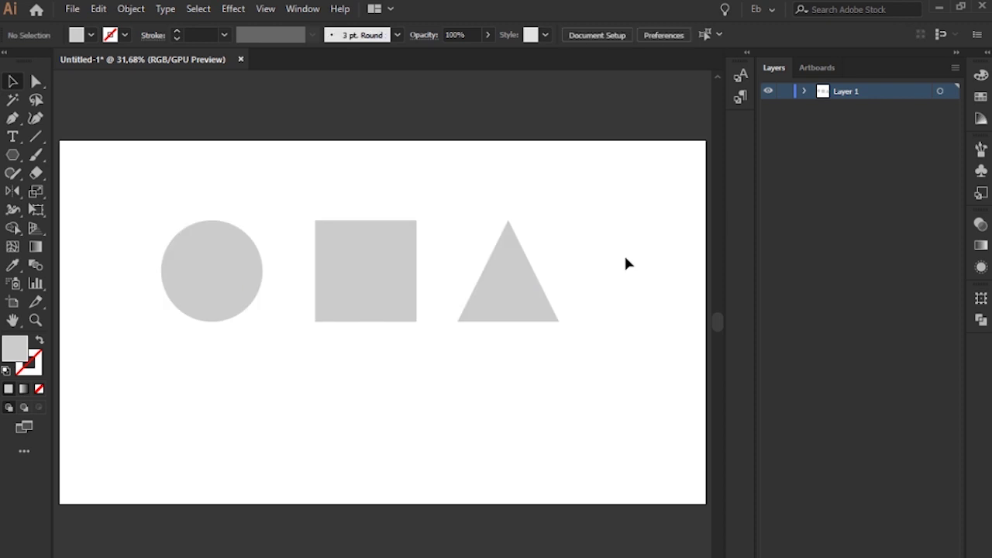
# Step: Fill the circle, square and triangle with black
pyautogui.moveTo(160, 193); pyautogui.dragTo(459, 355)
pyautogui.click(91, 34)
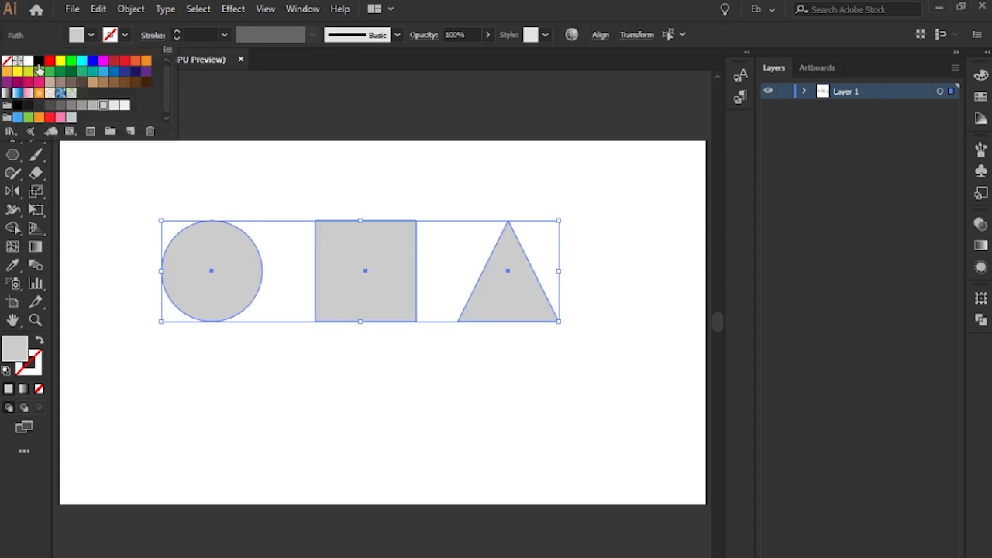
pyautogui.click(38, 60)
pyautogui.click(325, 162)
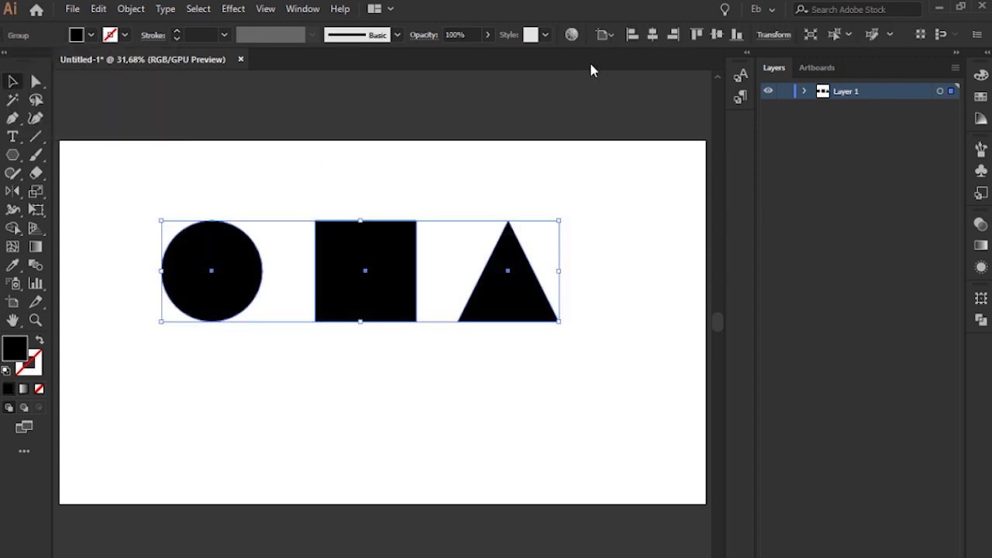
# Step: Centre the grouped shapes horizontally and vertically on the artboard, then ungroup them
pyautogui.click(653, 34)
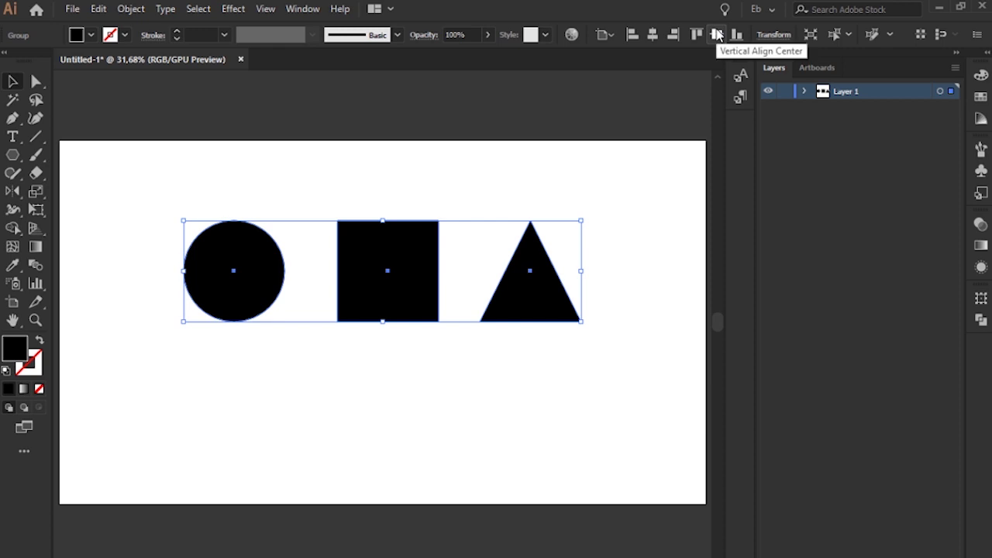
pyautogui.click(717, 34)
pyautogui.click(538, 176)
pyautogui.hotkey('ctrl', 'a')
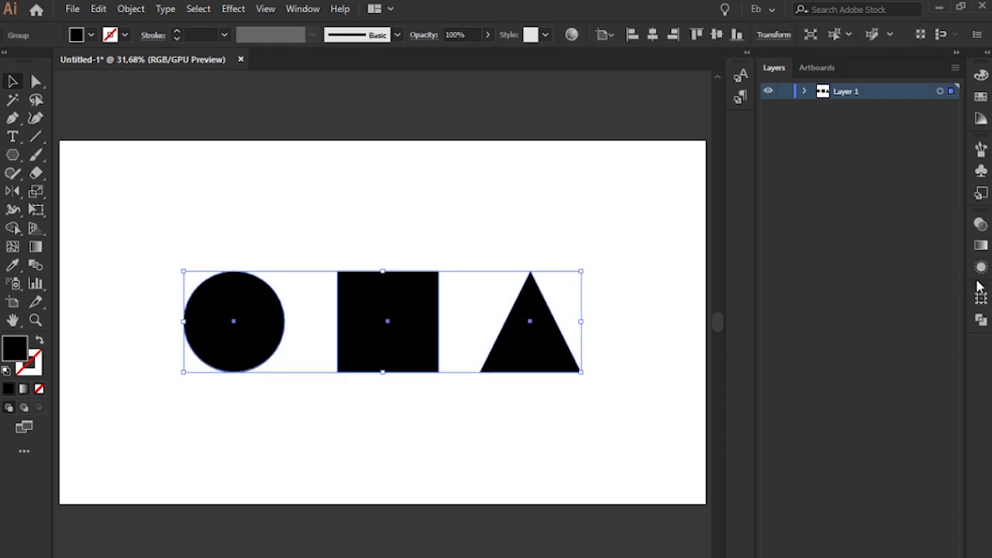
pyautogui.hotkey('ctrl', 'shift', 'g')
pyautogui.click(467, 206)
# Step: Inspect the width and height of the circle, the square and the triangle in turn
pyautogui.moveTo(278, 221); pyautogui.dragTo(229, 323)
pyautogui.click(981, 298)
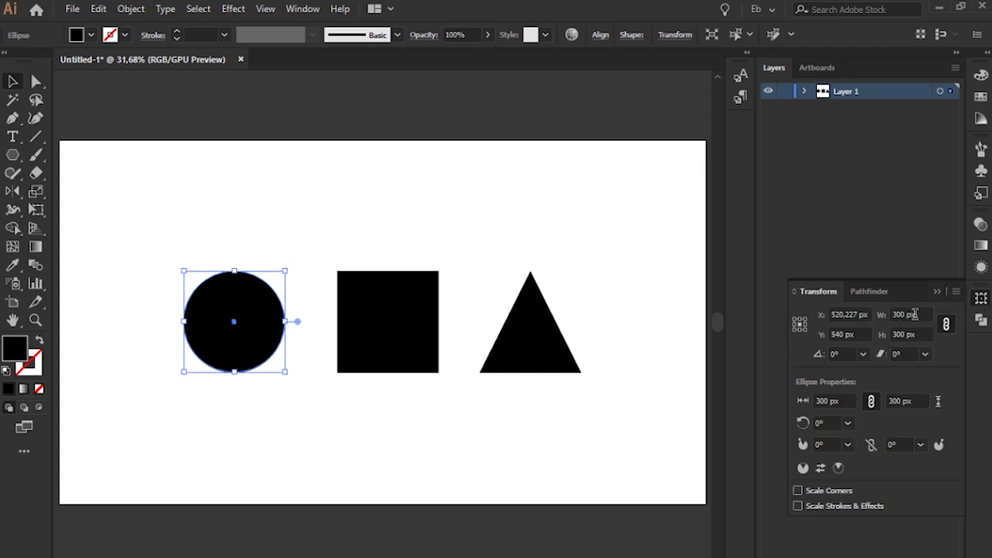
pyautogui.click(427, 325)
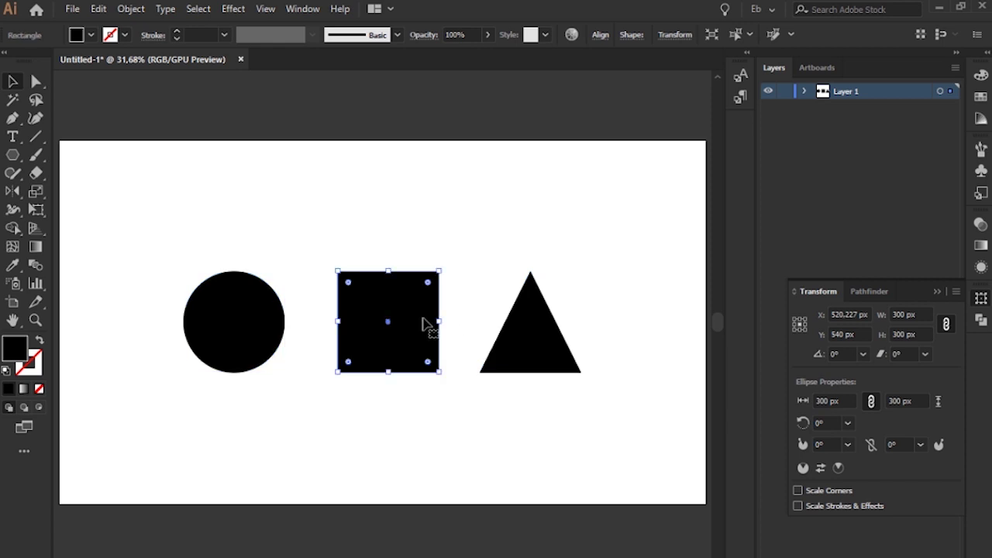
pyautogui.click(533, 346)
pyautogui.click(937, 291)
pyautogui.click(578, 199)
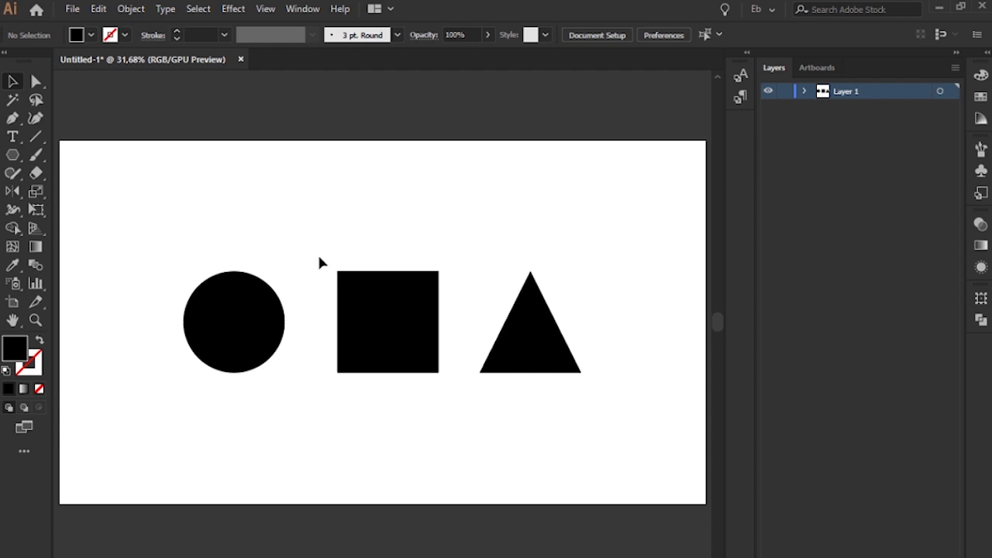
# Step: Rearrange the shapes into a row near the artboard's top edge in the order square, circle, triangle
pyautogui.moveTo(390, 310); pyautogui.dragTo(261, 193)
pyautogui.moveTo(264, 320); pyautogui.dragTo(407, 207)
pyautogui.moveTo(524, 328); pyautogui.dragTo(504, 208)
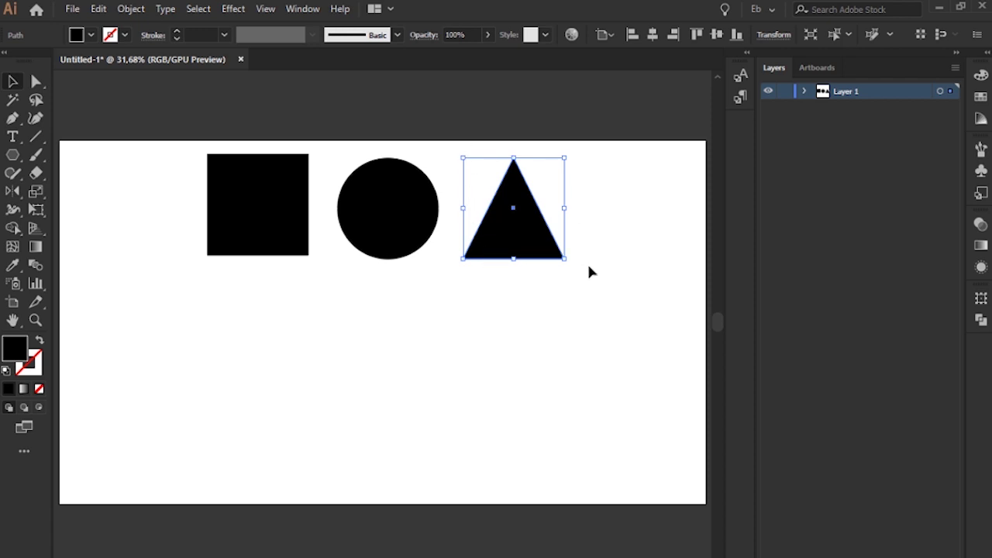
pyautogui.click(536, 324)
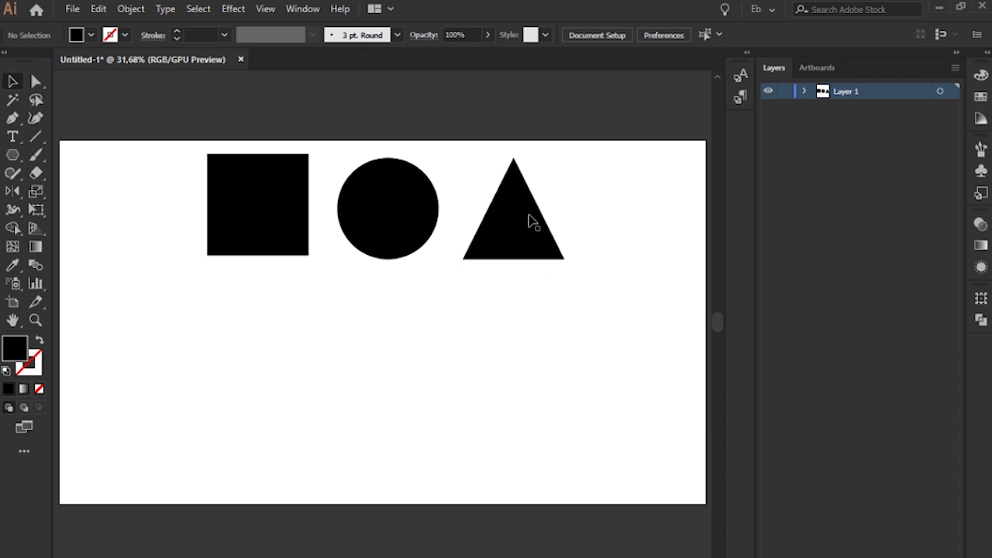
# Step: Move the triangle down below the row, then delete all the shapes from the artboard
pyautogui.moveTo(532, 221); pyautogui.dragTo(553, 353)
pyautogui.click(416, 224)
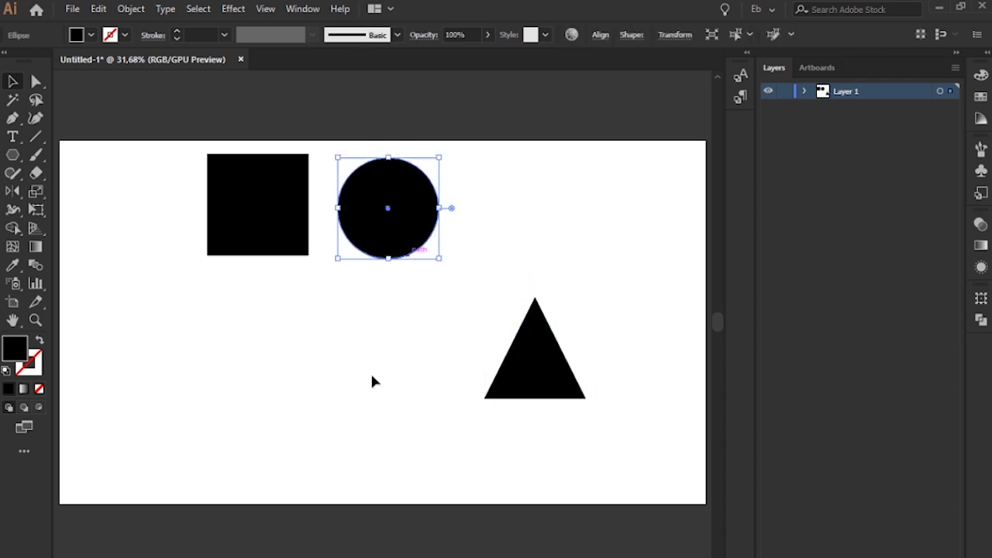
pyautogui.hotkey('ctrl', 'a')
pyautogui.press('Delete')
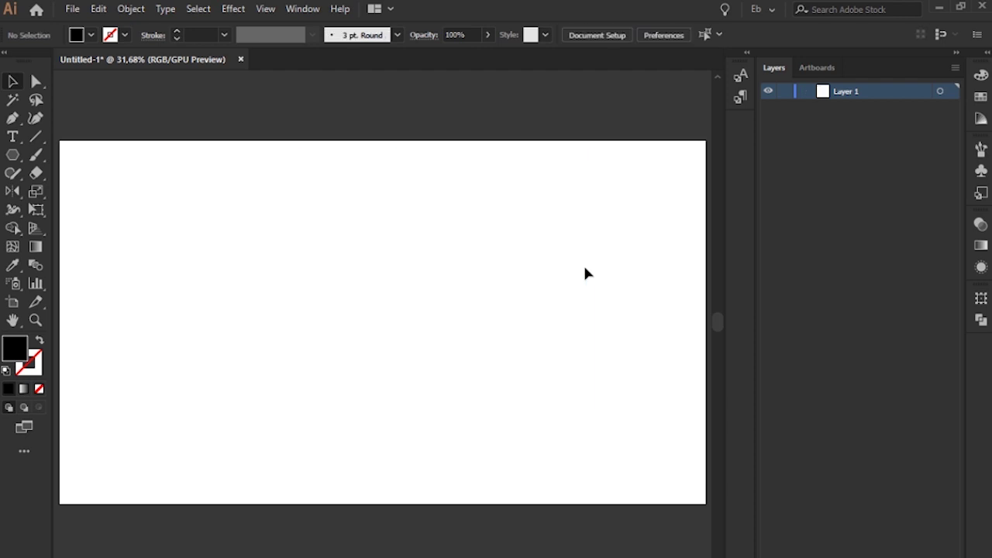
# Step: Draw a 600 × 600 px square and swap its fill and stroke, giving it a black outline without fill
pyautogui.press('m')
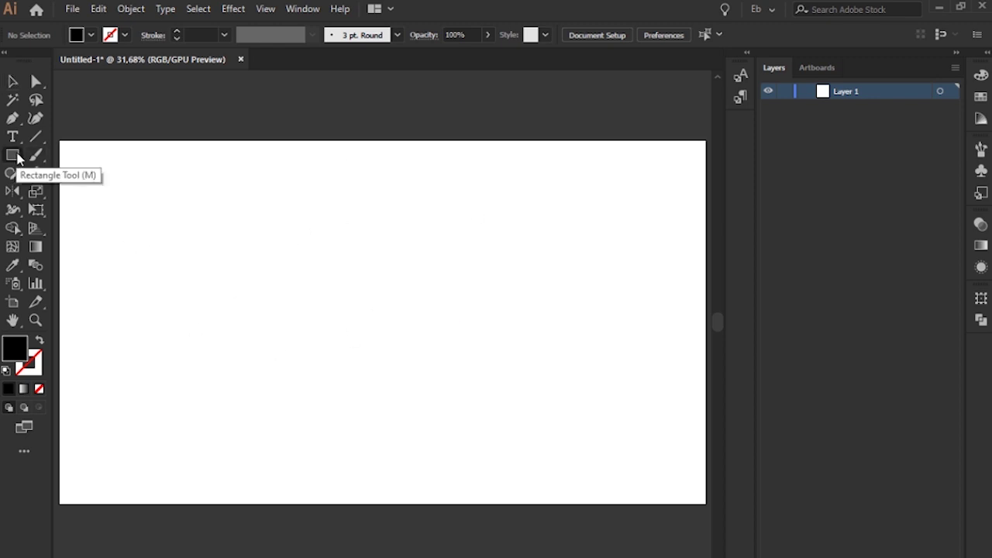
pyautogui.click(249, 195)
pyautogui.write('400')
pyautogui.press('Tab')
pyautogui.write('400')
pyautogui.press('Return')
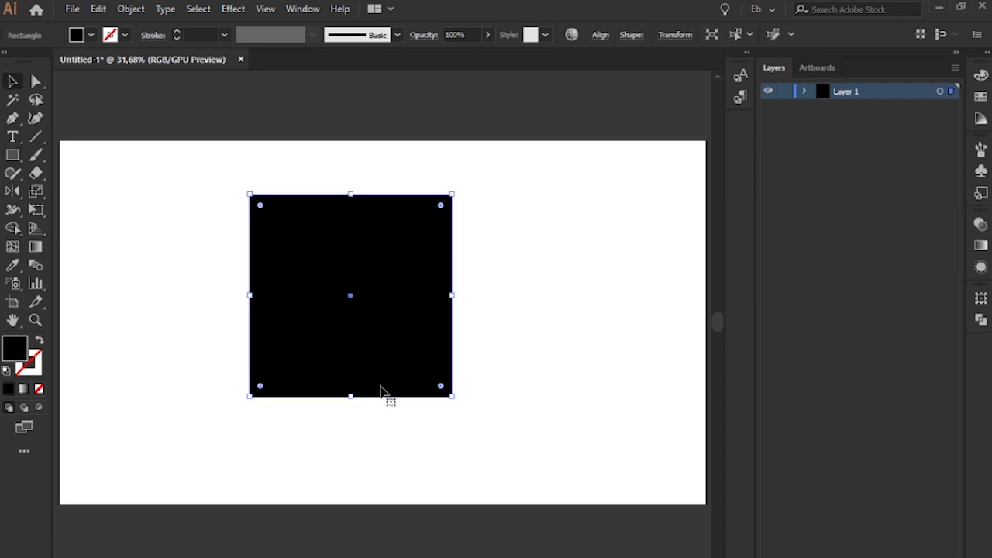
pyautogui.hotkey('shift', 'x')
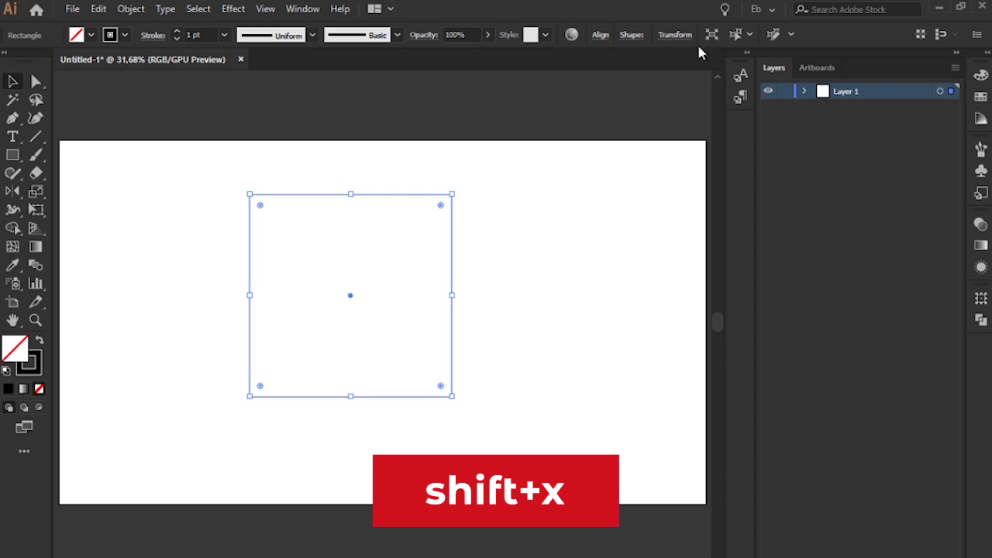
# Step: Centre the outlined square horizontally and vertically on the artboard
pyautogui.click(599, 36)
pyautogui.click(502, 79)
pyautogui.click(472, 79)
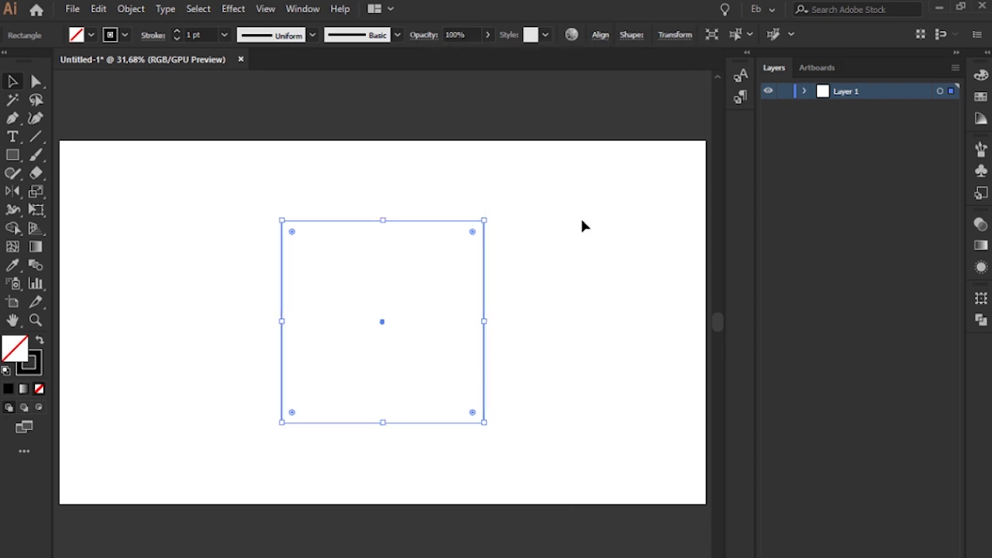
pyautogui.click(521, 148)
# Step: Draw a 600 × 600 px circle centred on the square
pyautogui.press('l')
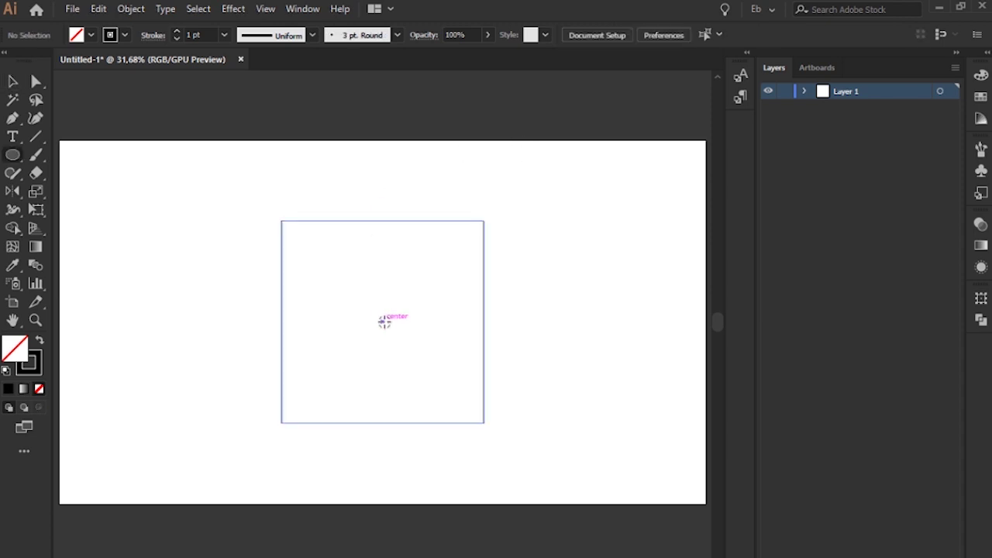
pyautogui.click(383, 322)
pyautogui.write('400')
pyautogui.press('Tab')
pyautogui.write('400')
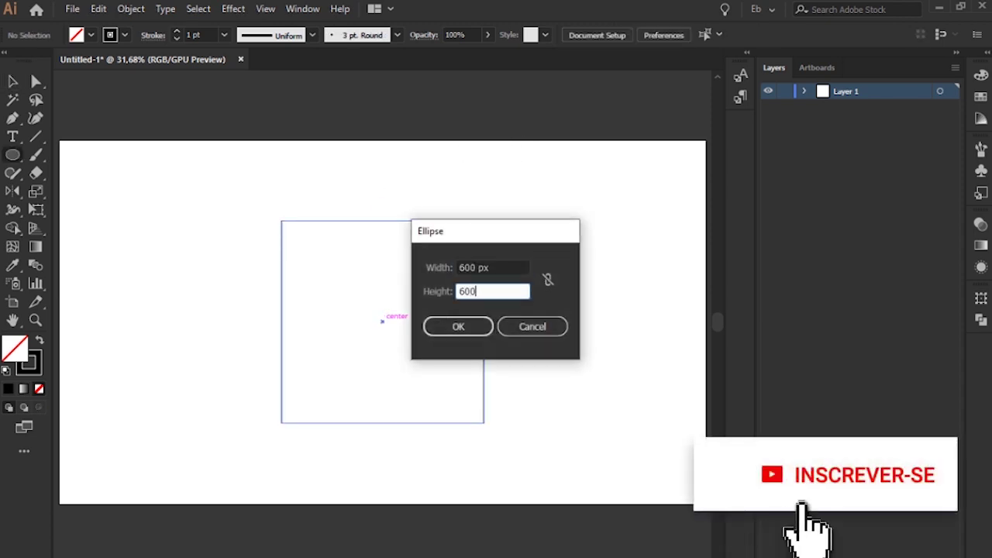
pyautogui.press('Return')
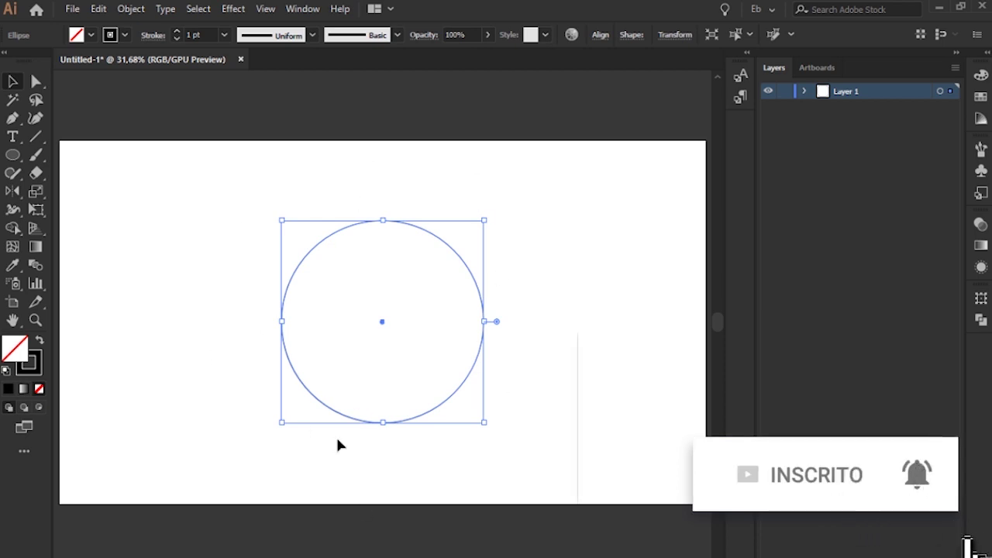
# Step: Create a layer named grids above the existing one and transfer the outlined square onto it in the same position
pyautogui.click(504, 199)
pyautogui.moveTo(475, 234); pyautogui.dragTo(472, 221)
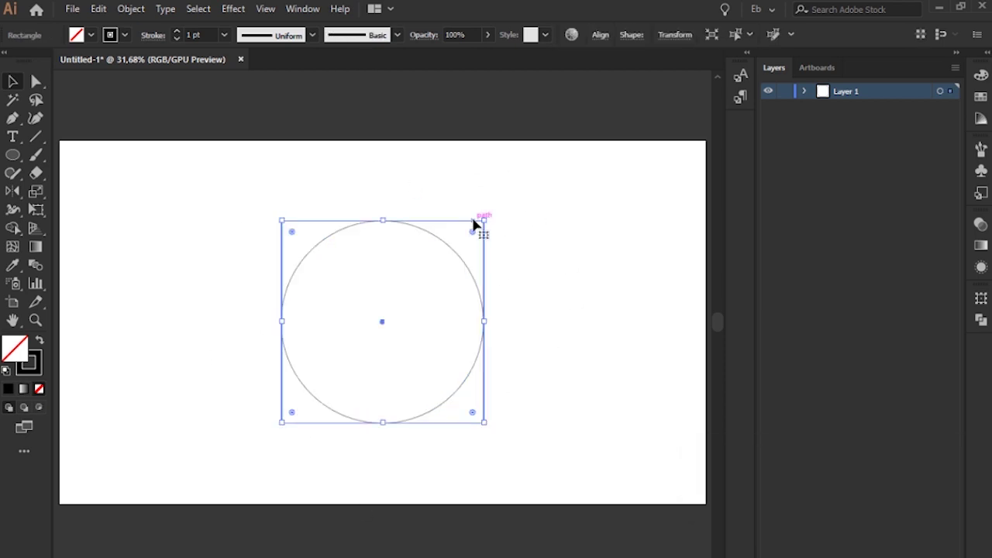
pyautogui.click(505, 308)
pyautogui.hotkey('ctrl', 'l')
pyautogui.doubleClick(843, 91)
pyautogui.write('s')
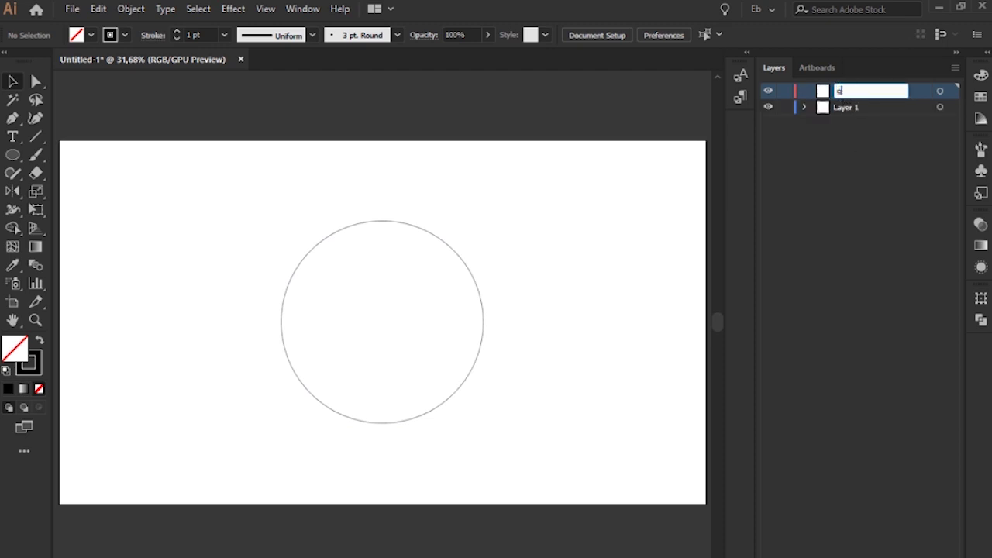
pyautogui.press('Return')
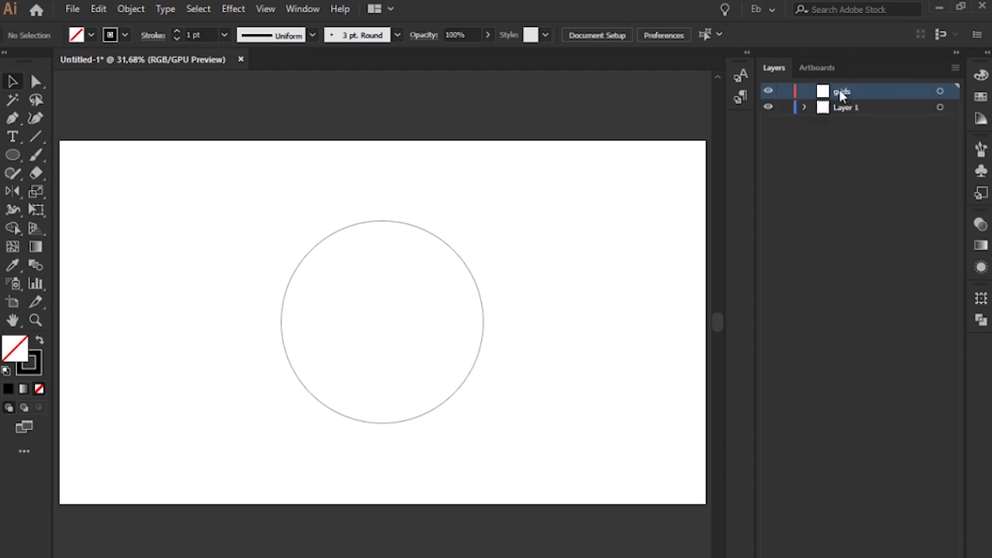
pyautogui.hotkey('ctrl', 'f')
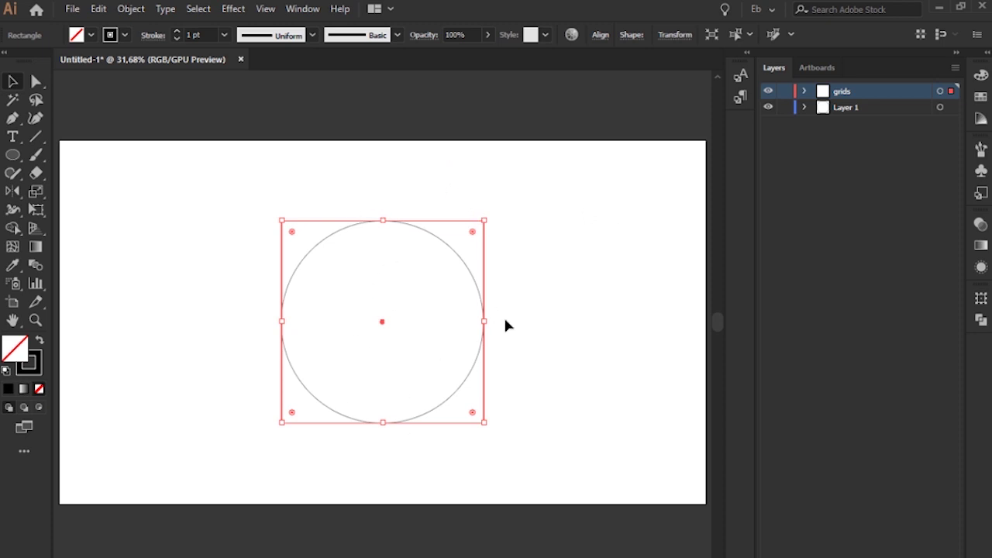
# Step: Split the square into a grid of 8 rows and 8 columns with 0 px gutters
pyautogui.click(136, 8)
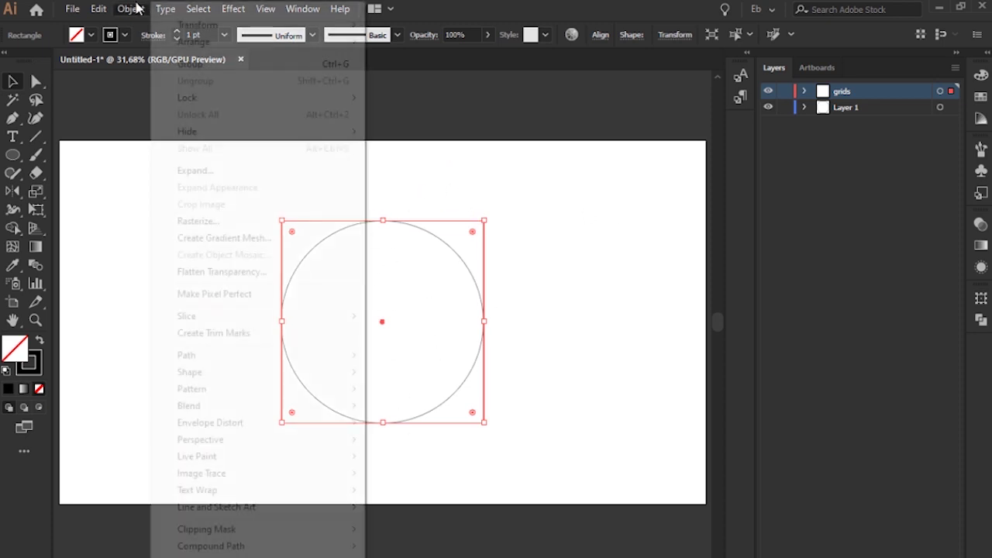
pyautogui.moveTo(261, 354)
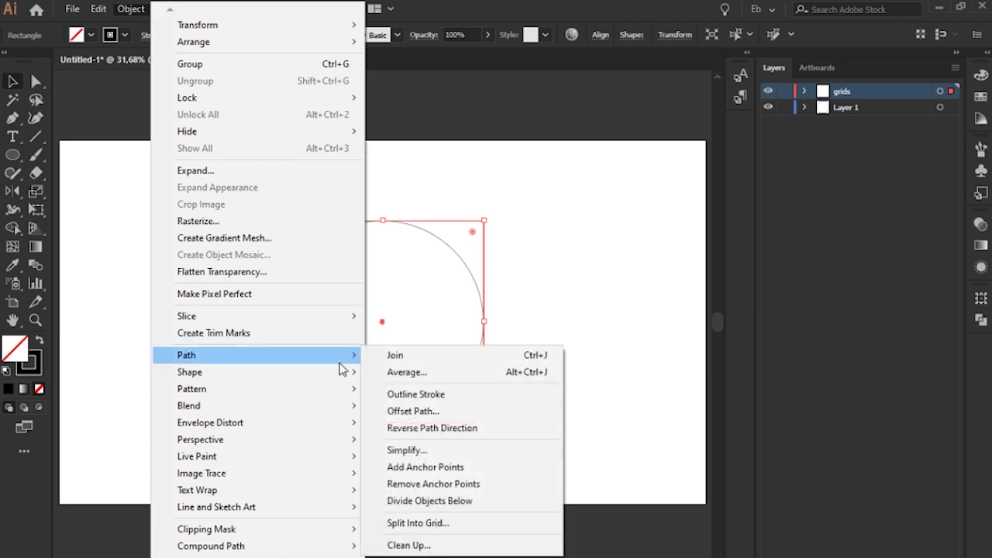
pyautogui.click(458, 523)
pyautogui.click(508, 387)
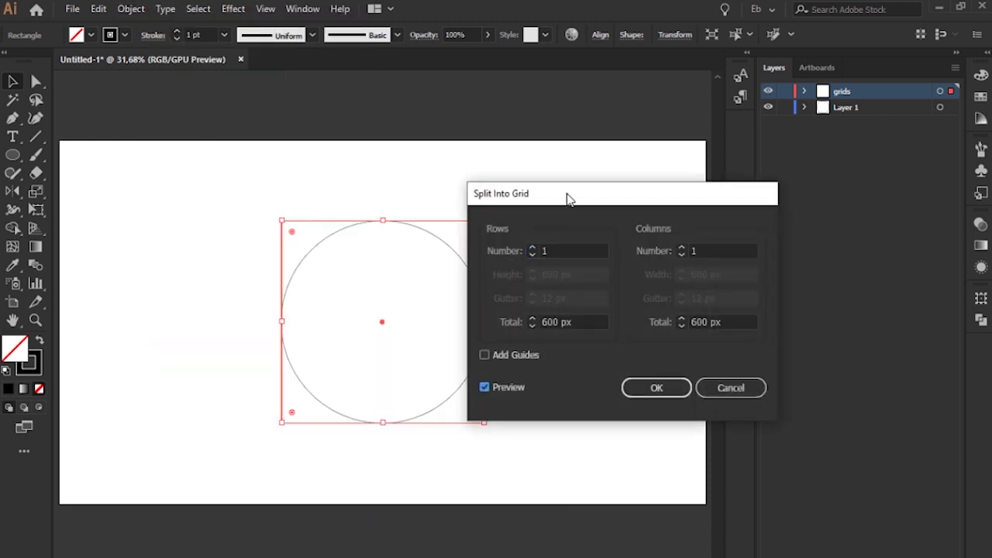
pyautogui.moveTo(566, 199); pyautogui.dragTo(615, 189)
pyautogui.doubleClick(601, 244)
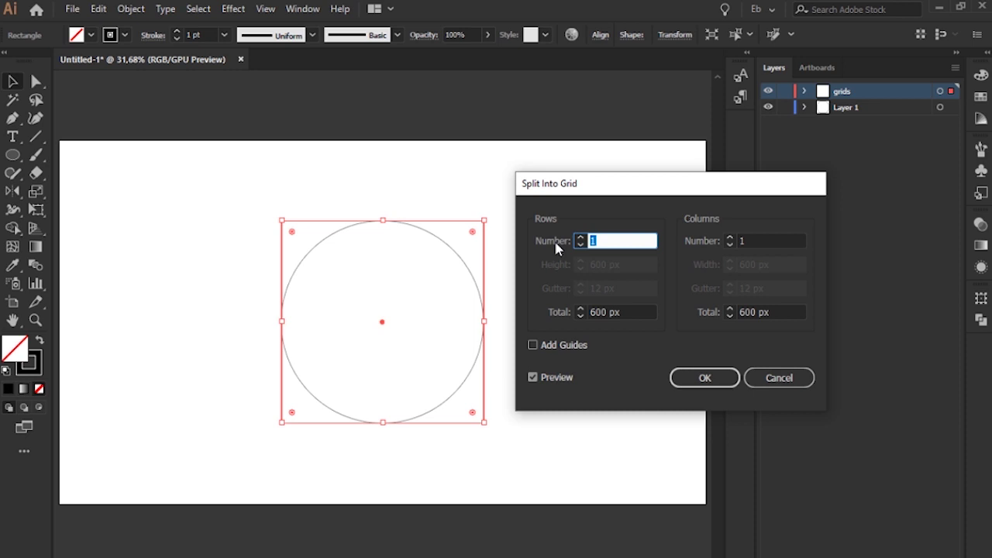
pyautogui.write('8')
pyautogui.doubleClick(744, 241)
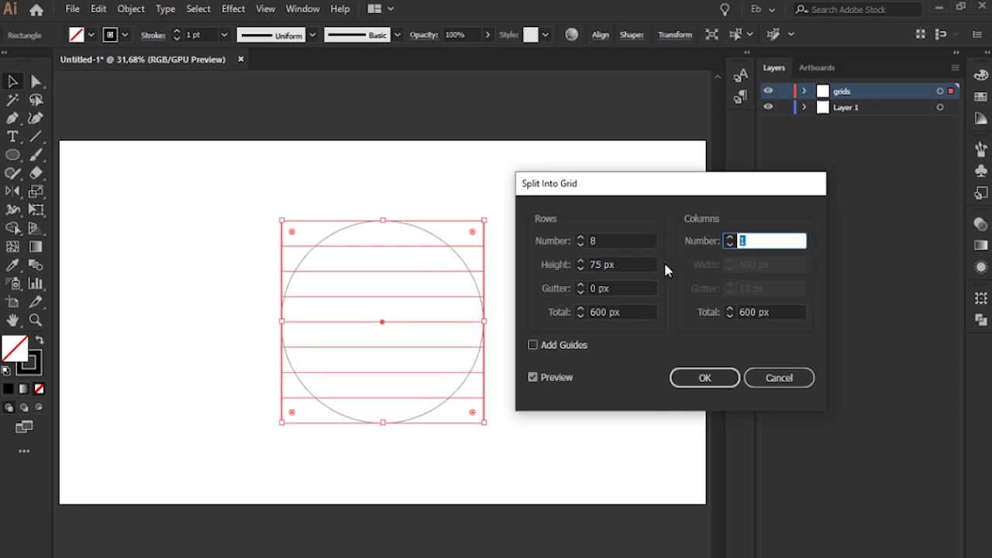
pyautogui.write('8')
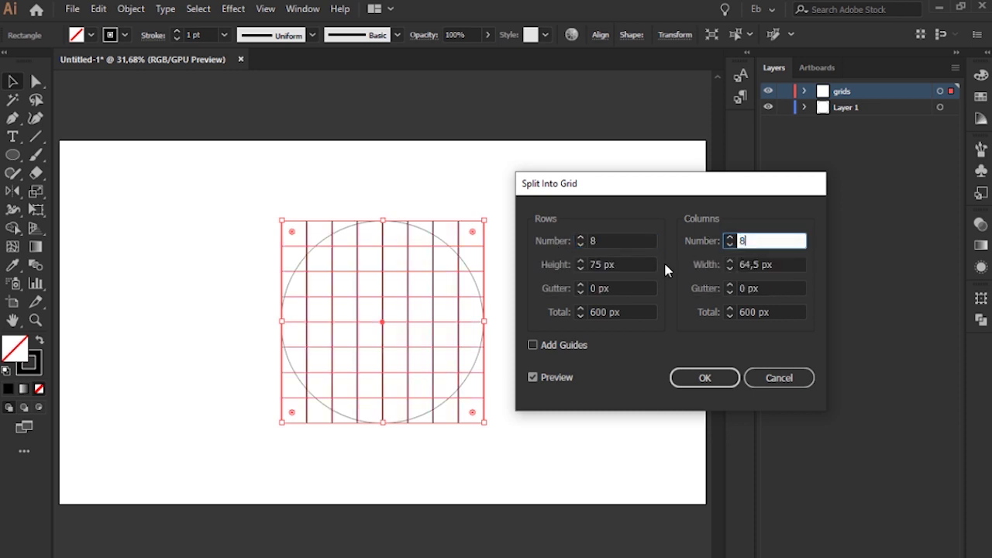
pyautogui.click(705, 379)
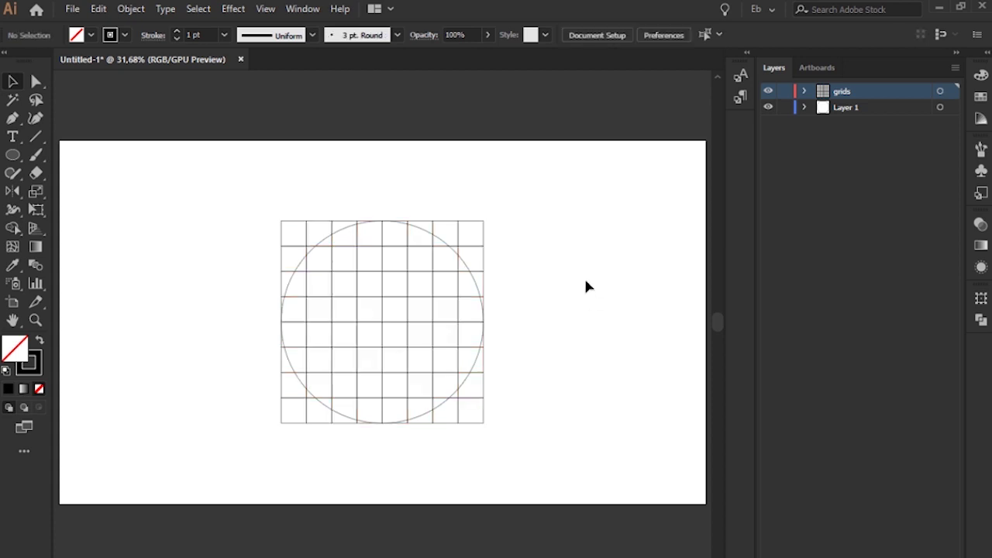
# Step: Lock the grids layer
pyautogui.click(785, 92)
pyautogui.press('z')
pyautogui.moveTo(372, 325); pyautogui.dragTo(492, 313)
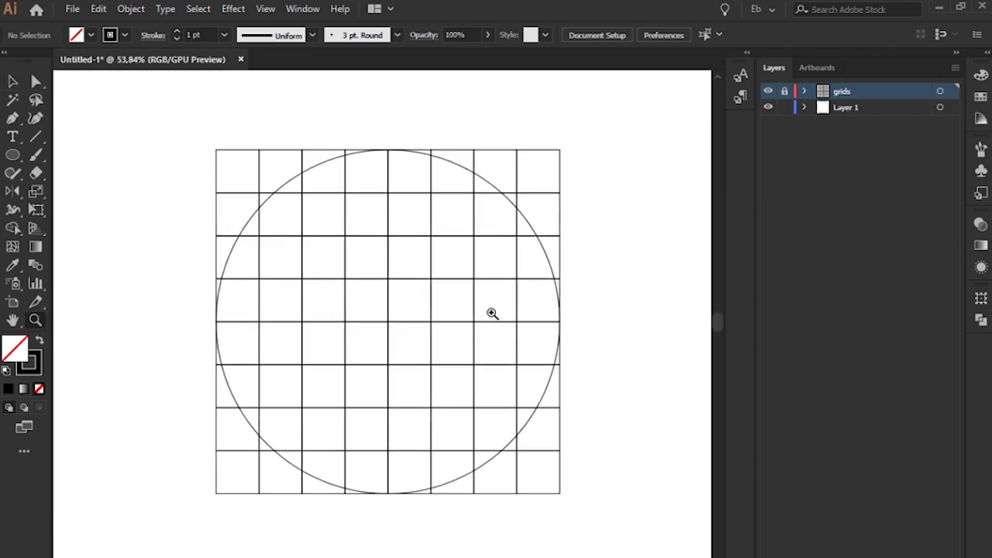
pyautogui.press('v')
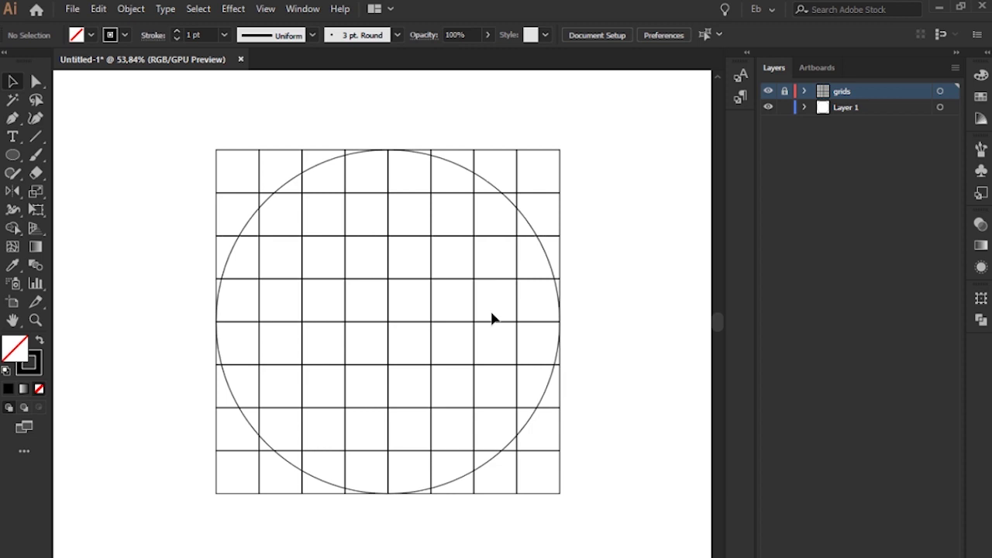
# Step: Make a smaller concentric copy of the circle that passes through the corners of the four central grid cells
pyautogui.click(502, 198)
pyautogui.hotkey('ctrl', 'shift', 'b')
pyautogui.moveTo(559, 150); pyautogui.dragTo(465, 263)
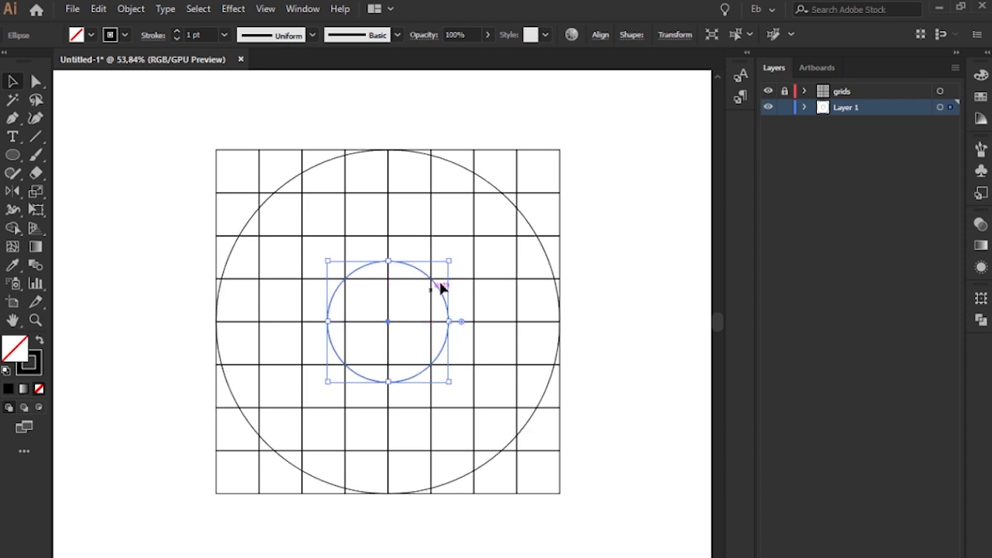
# Step: Draw a diagonal line from the grid's centre to the nearest cell corner on the small circle, then delete it
pyautogui.click(563, 299)
pyautogui.press('\\')
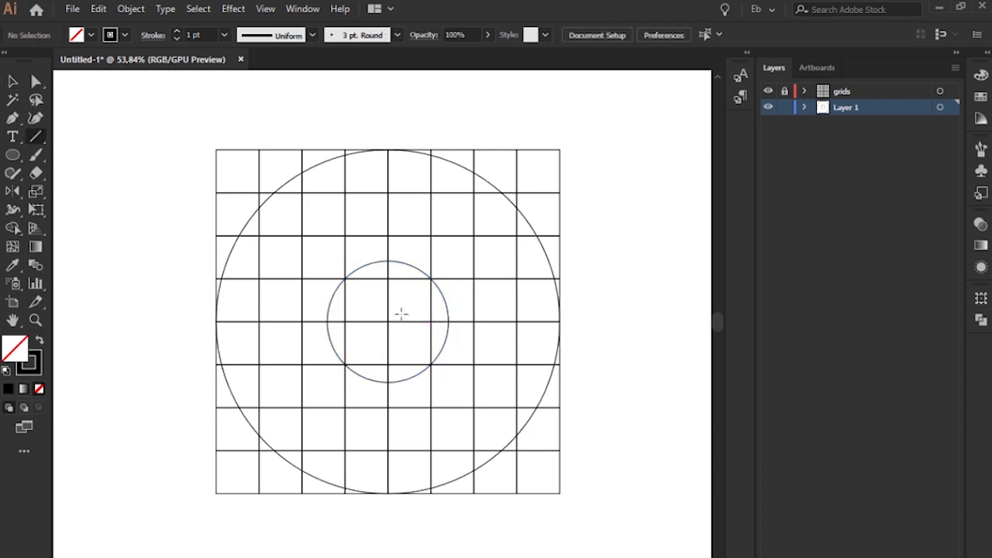
pyautogui.moveTo(387, 321); pyautogui.dragTo(431, 278)
pyautogui.press('Delete')
# Step: Enlarge the inner circle about its centre to a diameter of four grid cells
pyautogui.press('v')
pyautogui.click(448, 308)
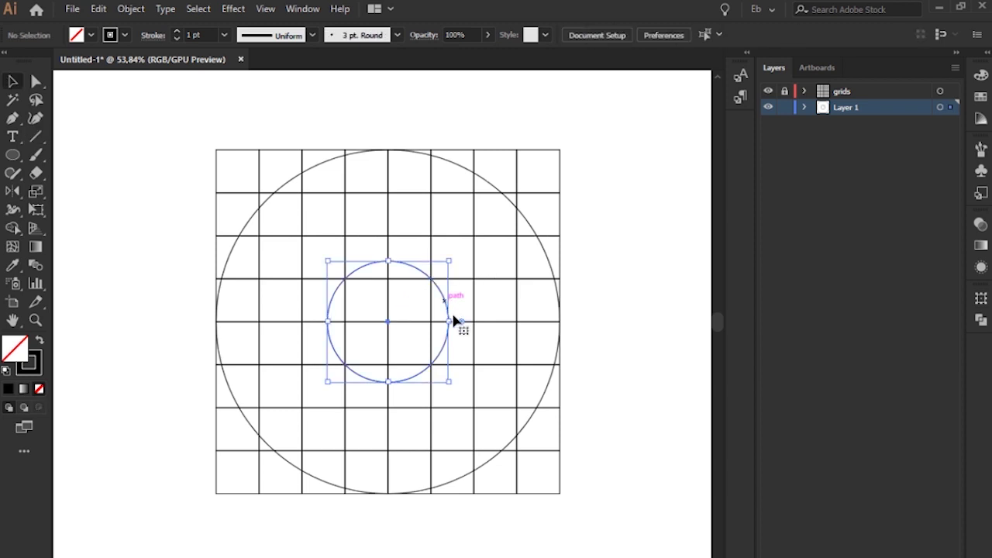
pyautogui.moveTo(449, 322); pyautogui.dragTo(480, 323)
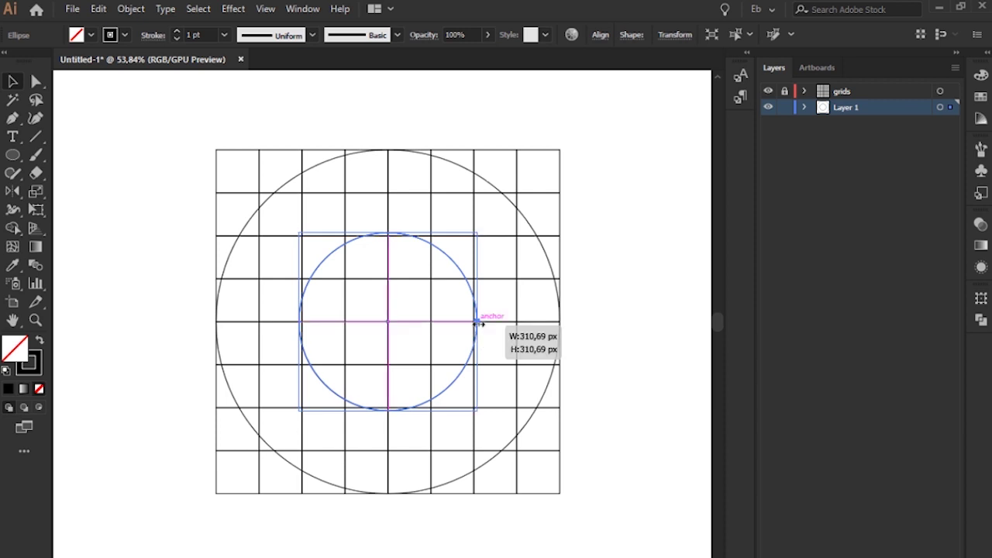
pyautogui.moveTo(472, 324)
pyautogui.mouseDown()
pyautogui.moveTo(462, 322)
pyautogui.moveTo(474, 321)
pyautogui.mouseUp()
pyautogui.hotkey('ctrl', 'z')
pyautogui.click(498, 313)
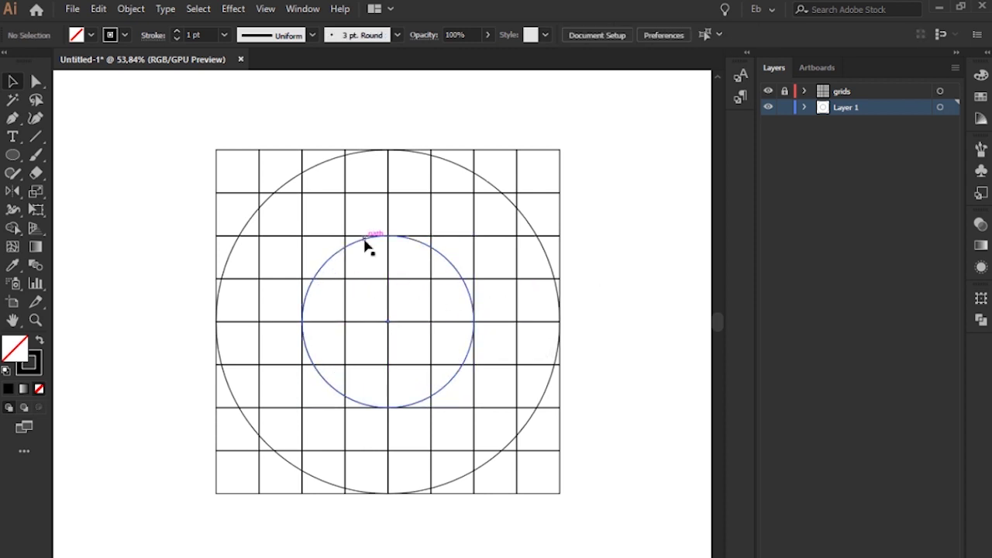
# Step: Shrink the inner circle about its centre to meet the outer corners of the four central cells, then delete it
pyautogui.click(462, 269)
pyautogui.moveTo(473, 236); pyautogui.dragTo(451, 262)
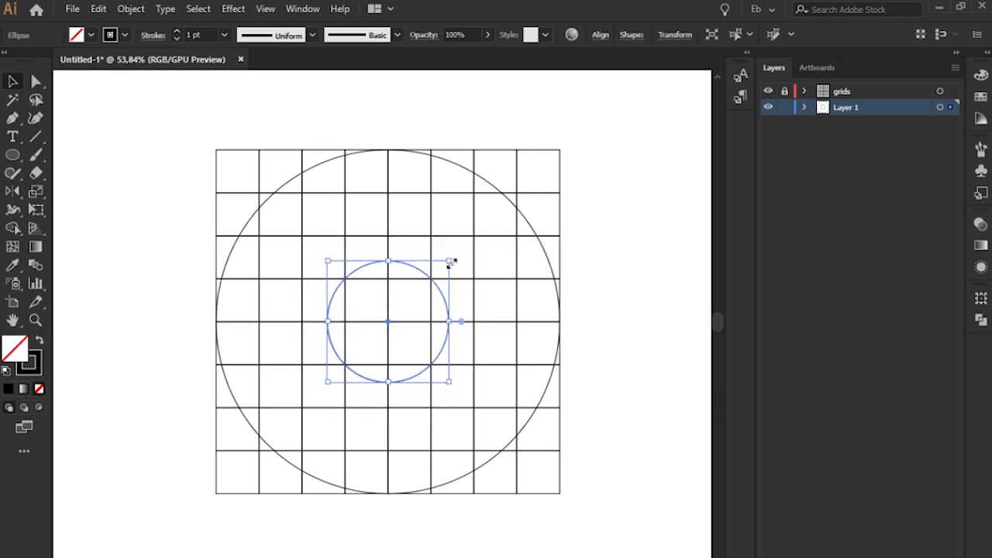
pyautogui.scroll(6, 476, 284)
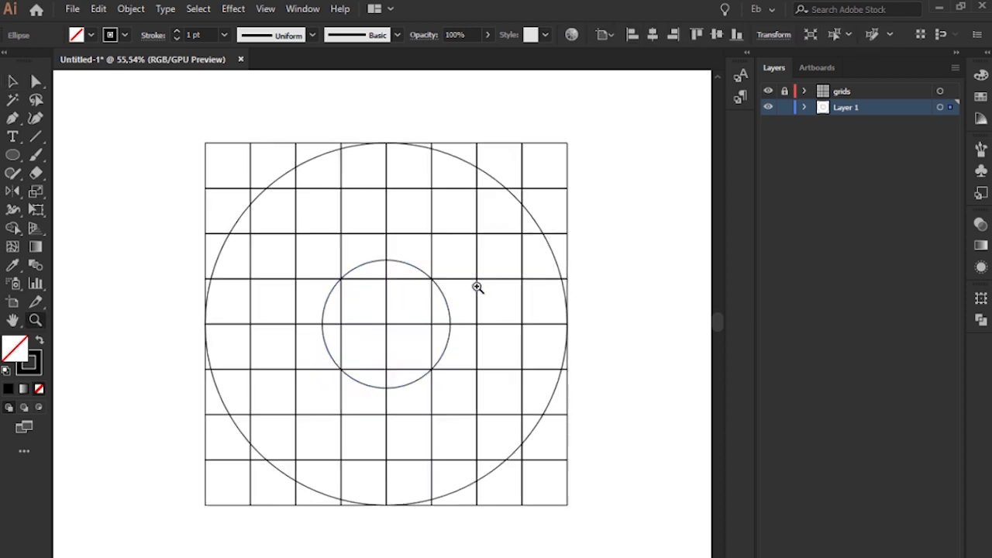
pyautogui.moveTo(533, 203); pyautogui.dragTo(533, 206)
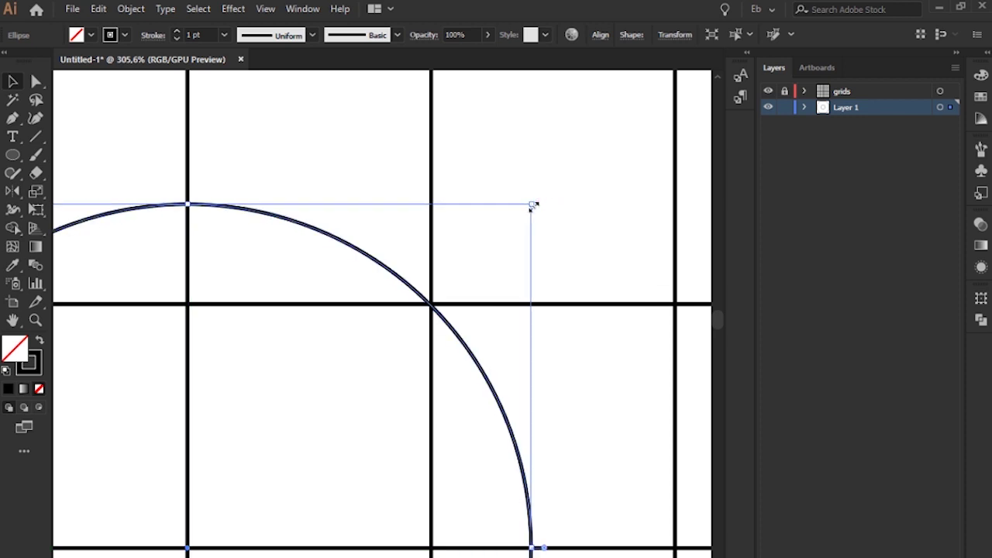
pyautogui.hotkey('ctrl', '0')
pyautogui.press('Delete')
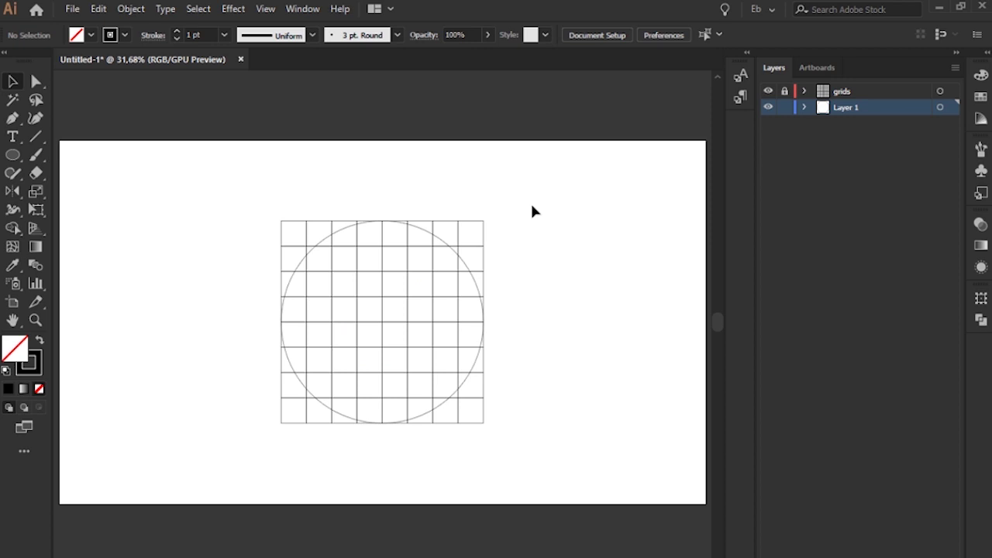
# Step: Set the large circle's stroke weight to 3 pt
pyautogui.moveTo(541, 214); pyautogui.dragTo(427, 323)
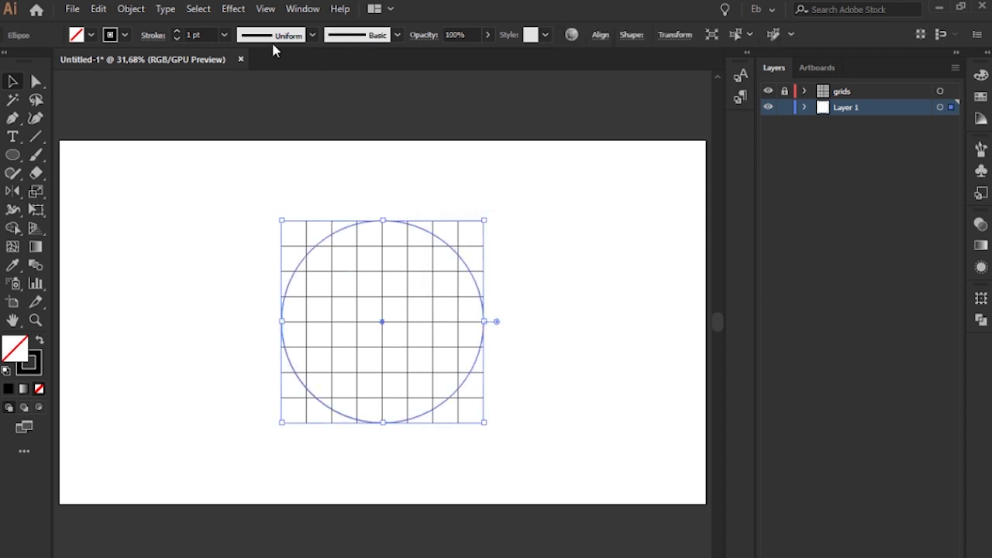
pyautogui.click(203, 35)
pyautogui.write('3')
pyautogui.press('Return')
pyautogui.click(563, 186)
# Step: Draw a 45° line about 106 px long from the grid's centre across one cell to its opposite corner
pyautogui.hotkey('ctrl', 'space')
pyautogui.moveTo(442, 261); pyautogui.dragTo(485, 259)
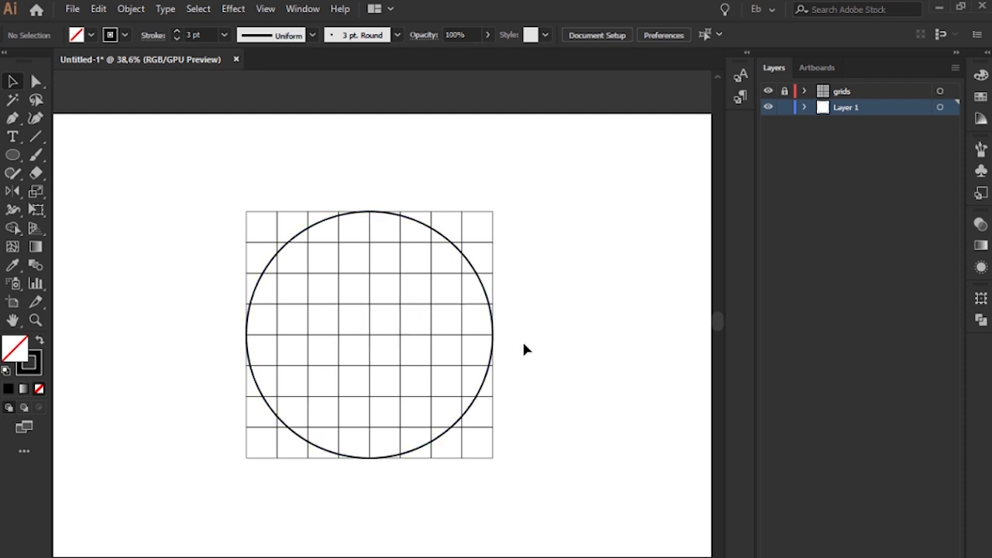
pyautogui.press('\\')
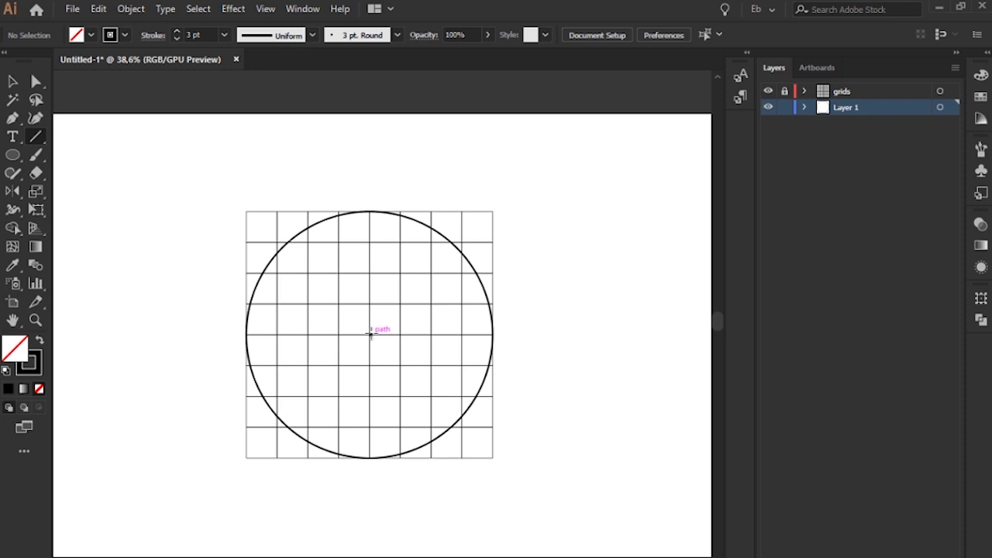
pyautogui.moveTo(369, 335); pyautogui.dragTo(529, 330)
pyautogui.press('z')
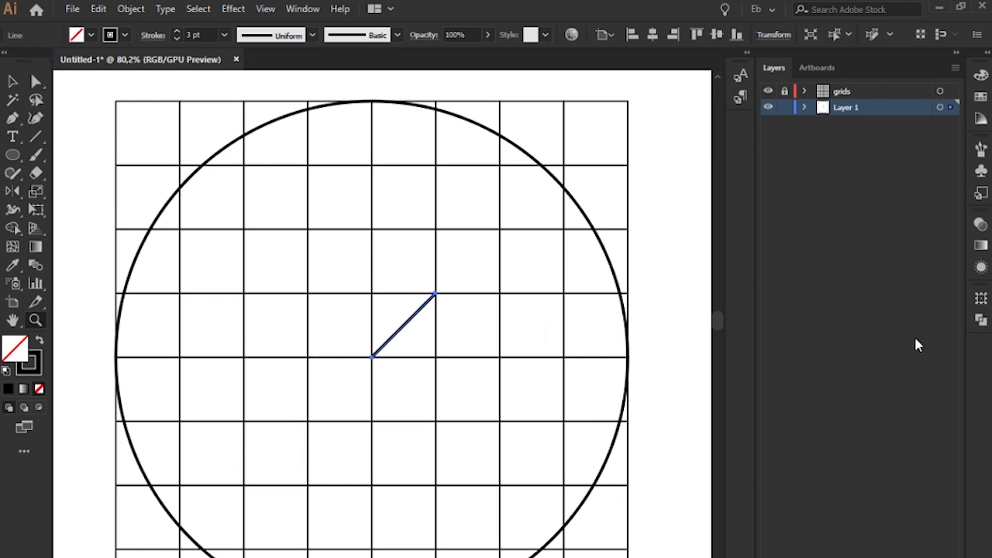
# Step: Get the diagonal line's exact length from its transform properties, then delete the line
pyautogui.click(978, 300)
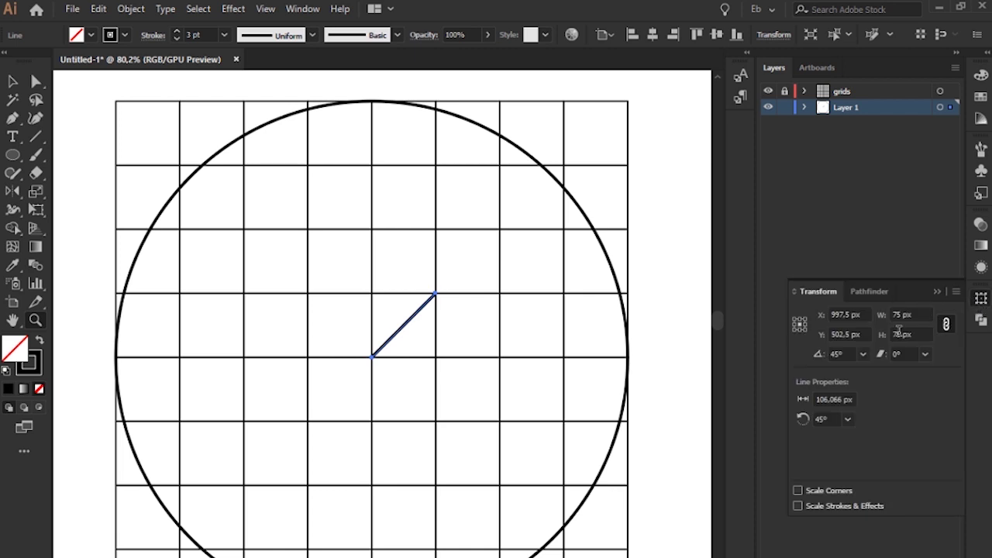
pyautogui.click(308, 10)
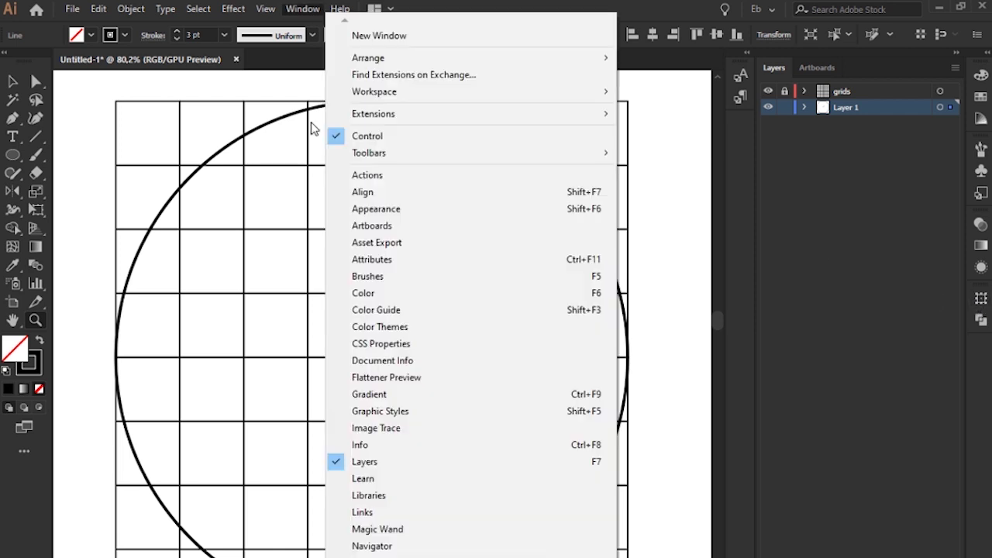
pyautogui.moveTo(403, 556)
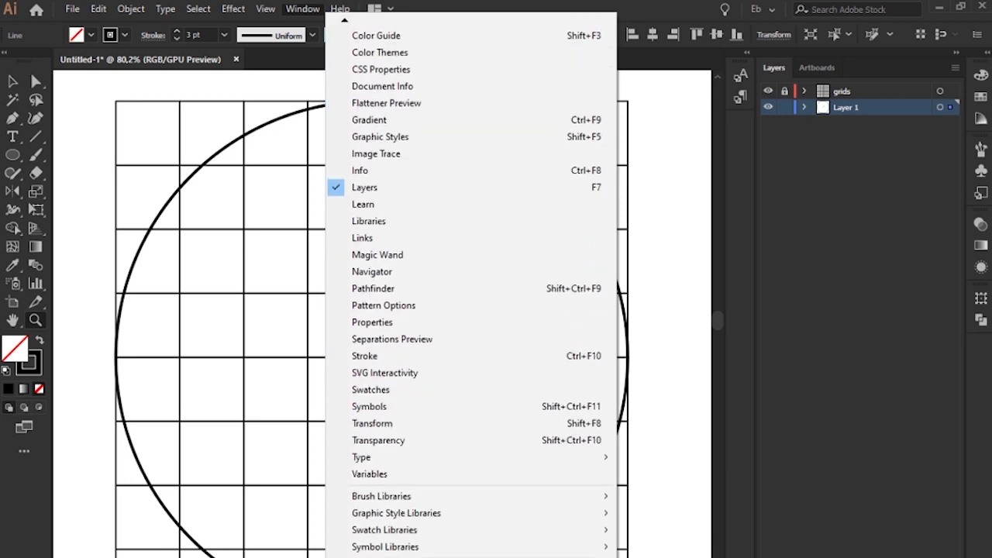
pyautogui.click(419, 408)
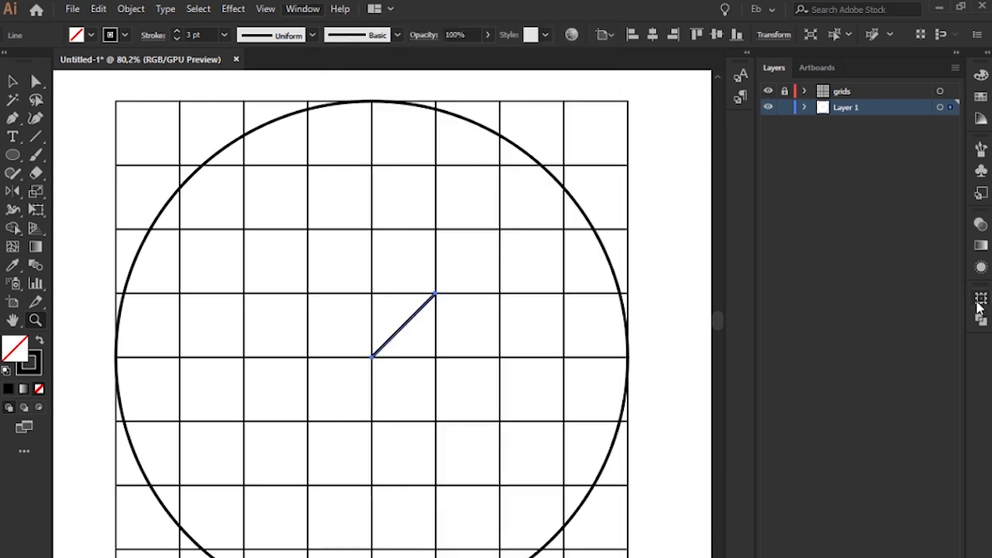
pyautogui.click(841, 397)
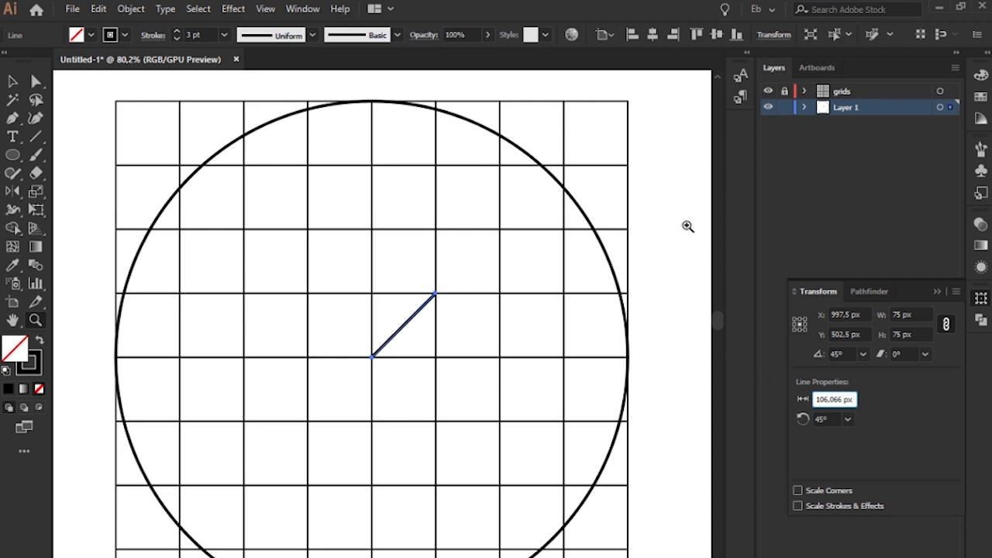
pyautogui.press('Return')
pyautogui.click(500, 275)
pyautogui.press('Delete')
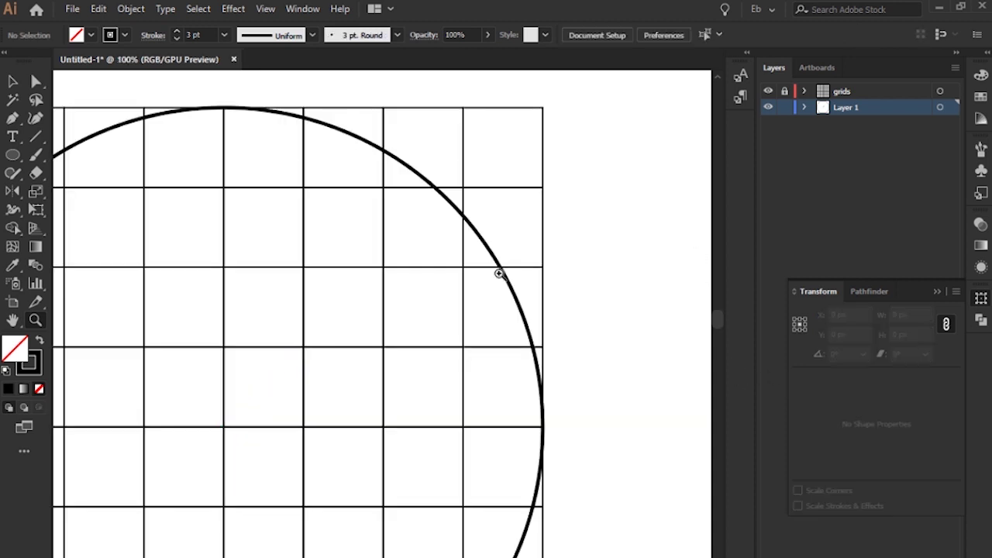
# Step: Hide Layer 1 and make the grids layer active, keeping the grid's centre in view
pyautogui.scroll(1, 496, 273)
pyautogui.press('p')
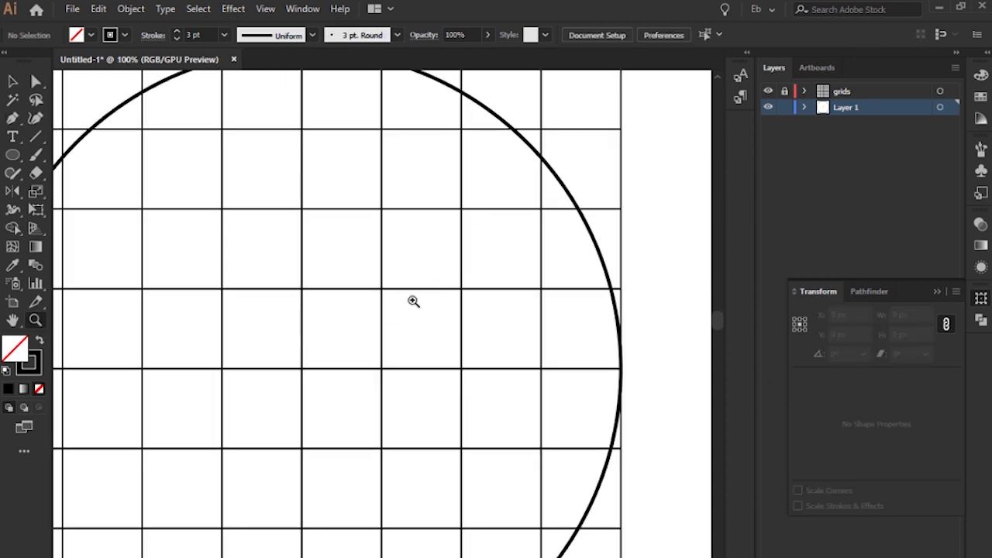
pyautogui.press('z')
pyautogui.moveTo(408, 303); pyautogui.dragTo(356, 319)
pyautogui.press('p')
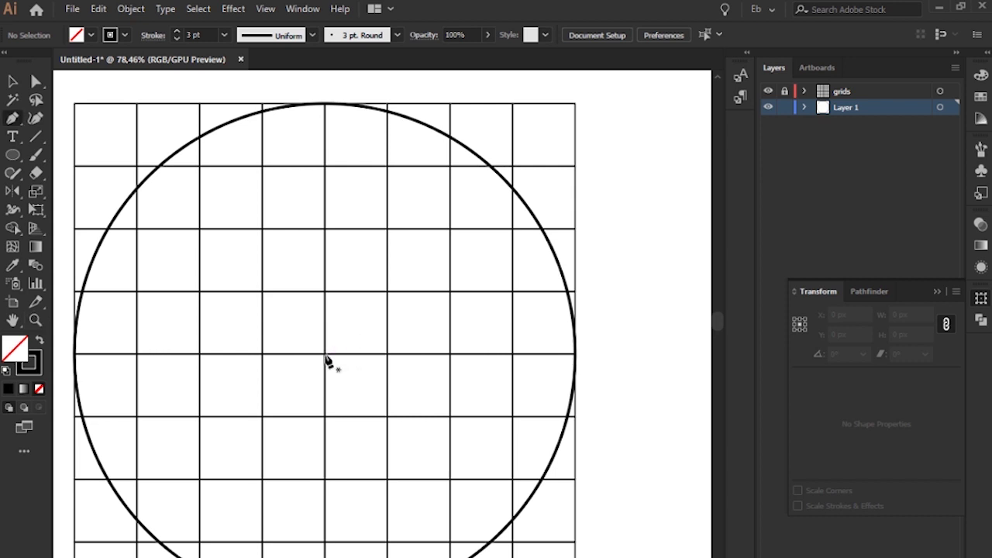
pyautogui.click(768, 109)
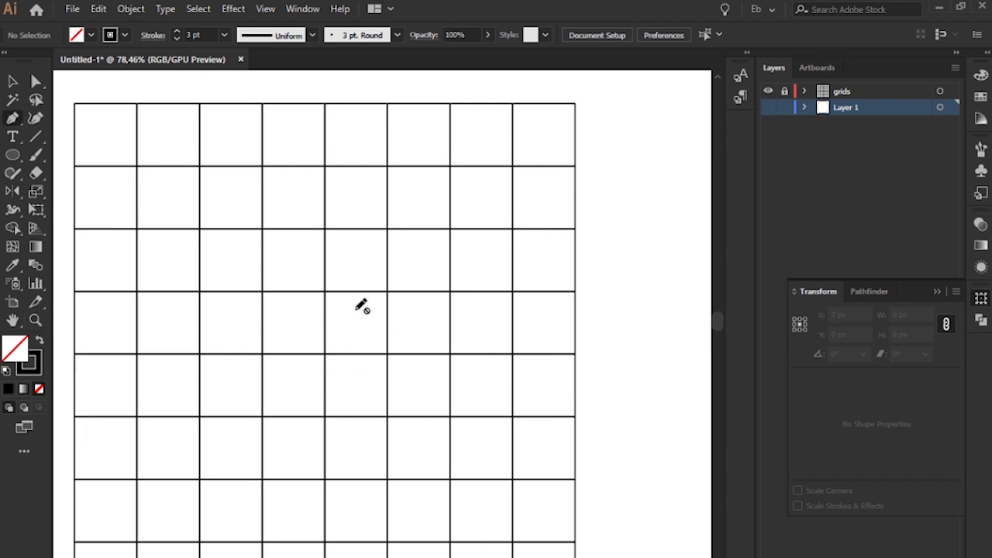
pyautogui.click(855, 93)
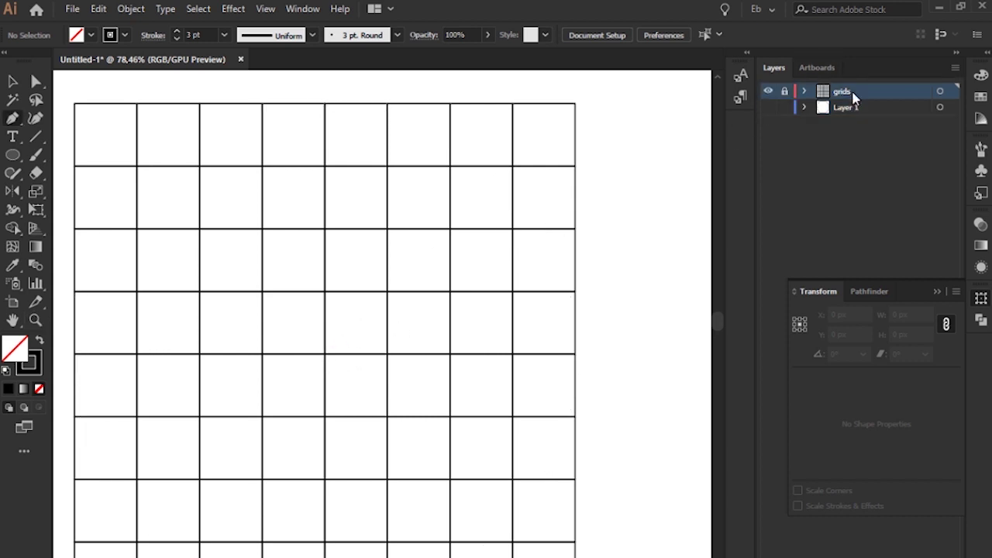
# Step: Draw a diagonal across one cell from the grid's centre with the Pen tool and check its transform values
pyautogui.click(325, 354)
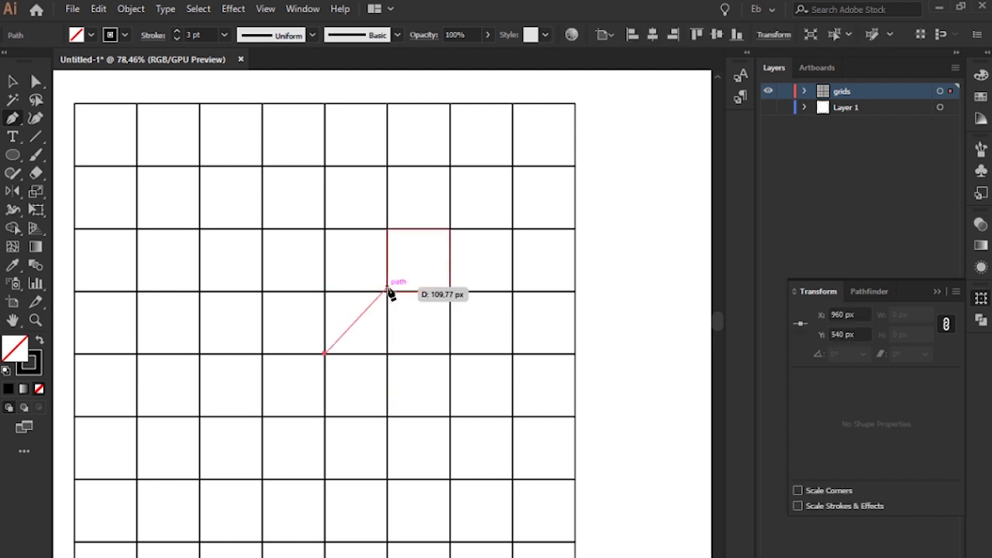
pyautogui.click(387, 292)
pyautogui.press('v')
pyautogui.click(551, 273)
pyautogui.click(378, 308)
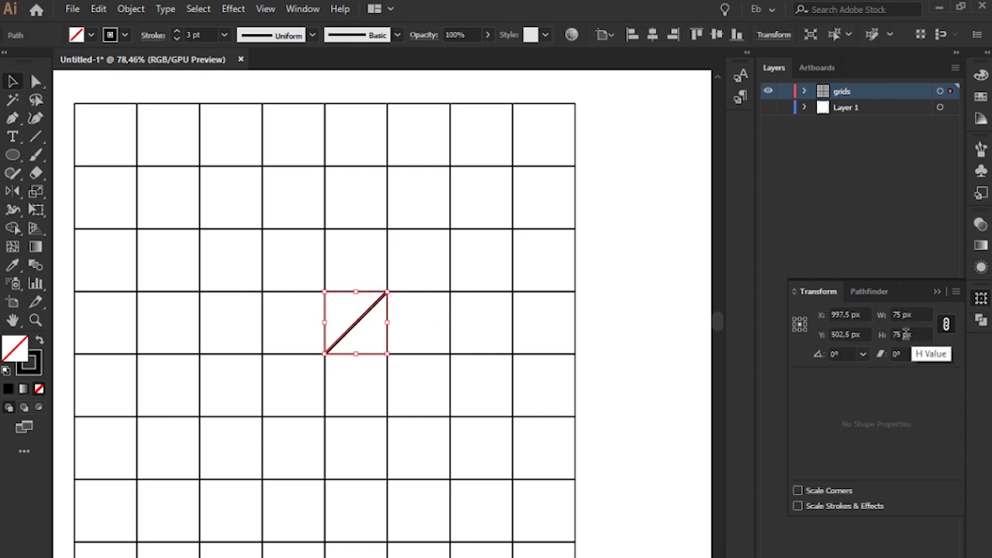
pyautogui.click(656, 299)
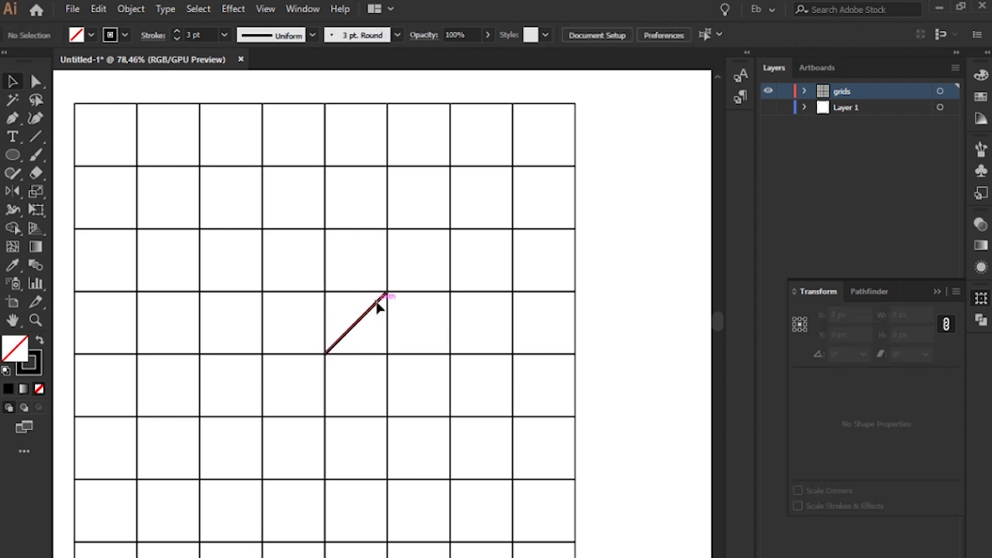
pyautogui.click(377, 302)
# Step: Undo the Pen diagonal and layer changes, going back to the deleted 45° line
pyautogui.hotkey('ctrl', 'z')
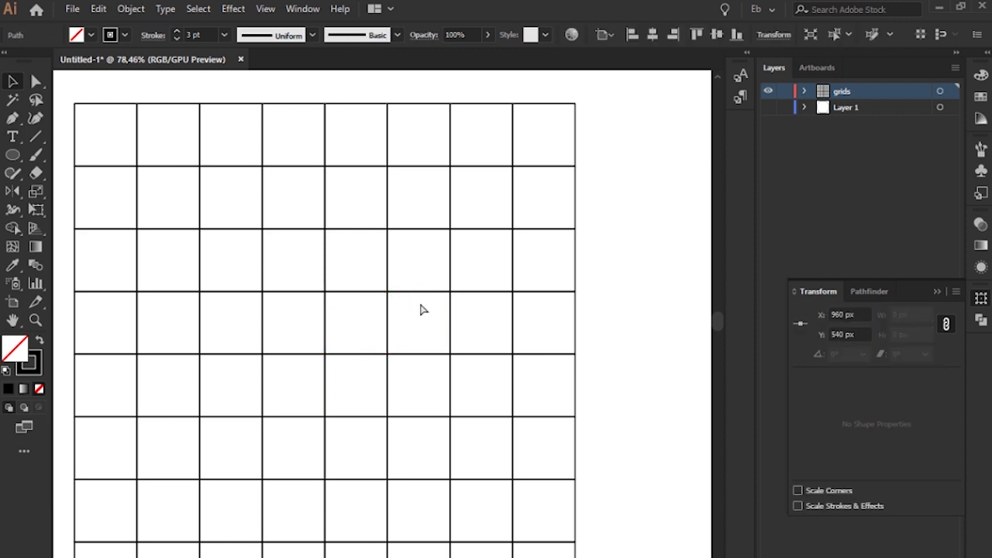
pyautogui.hotkey('ctrl', 'z')
pyautogui.hotkey('ctrl', 'z')
pyautogui.hotkey('ctrl', 'z')
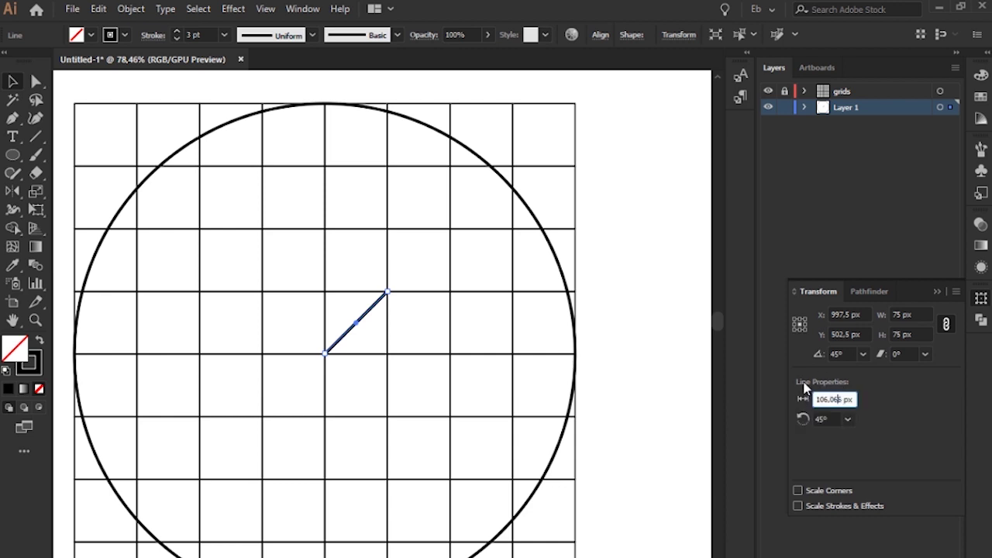
# Step: Copy the 45° line's length value from its transform properties, then delete the line
pyautogui.hotkey('ctrl', 'a')
pyautogui.hotkey('ctrl', 'c')
pyautogui.click(934, 286)
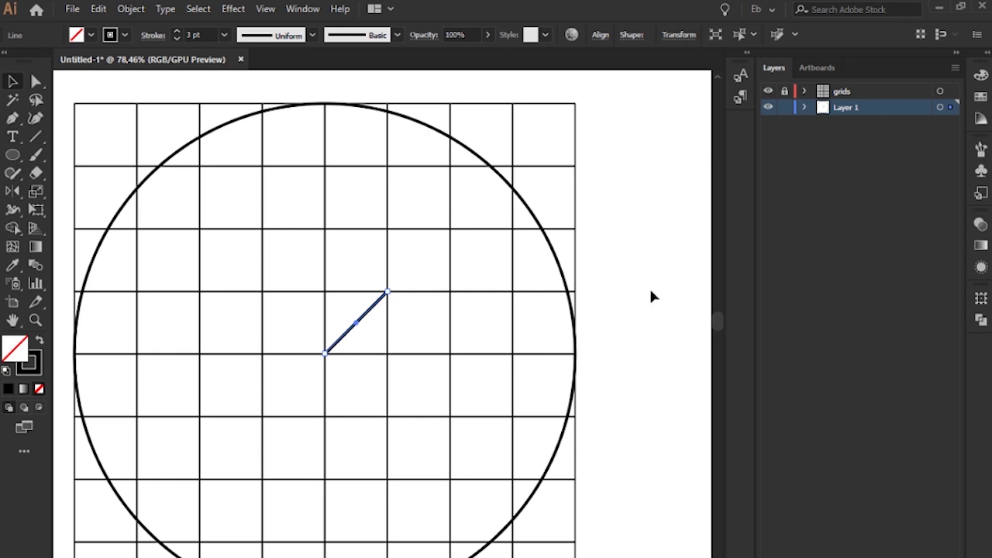
pyautogui.press('Delete')
# Step: Hide the grids layer and create an ellipse centred in the large circle, with width and height each 106,066 px*2
pyautogui.press('l')
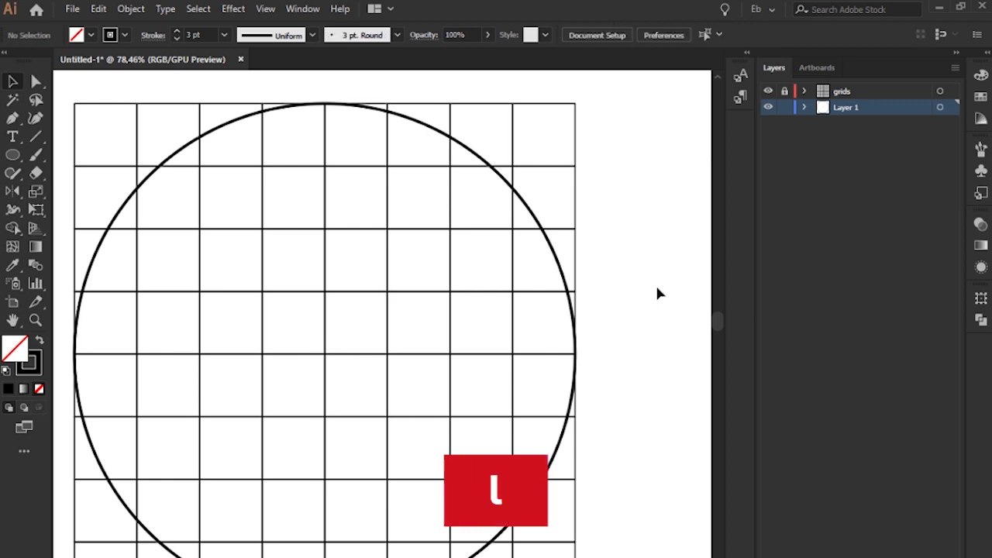
pyautogui.hotkey('ctrl', '0')
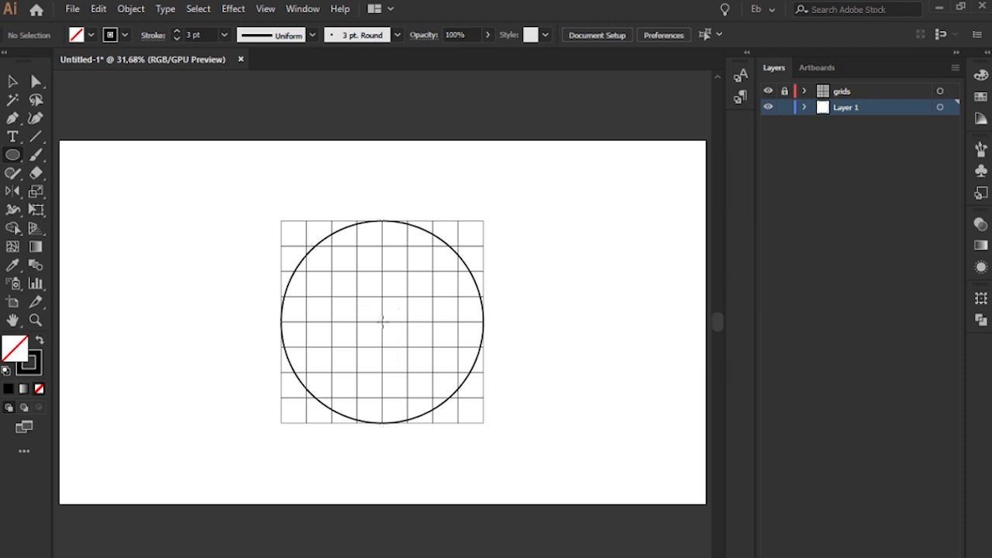
pyautogui.click(768, 91)
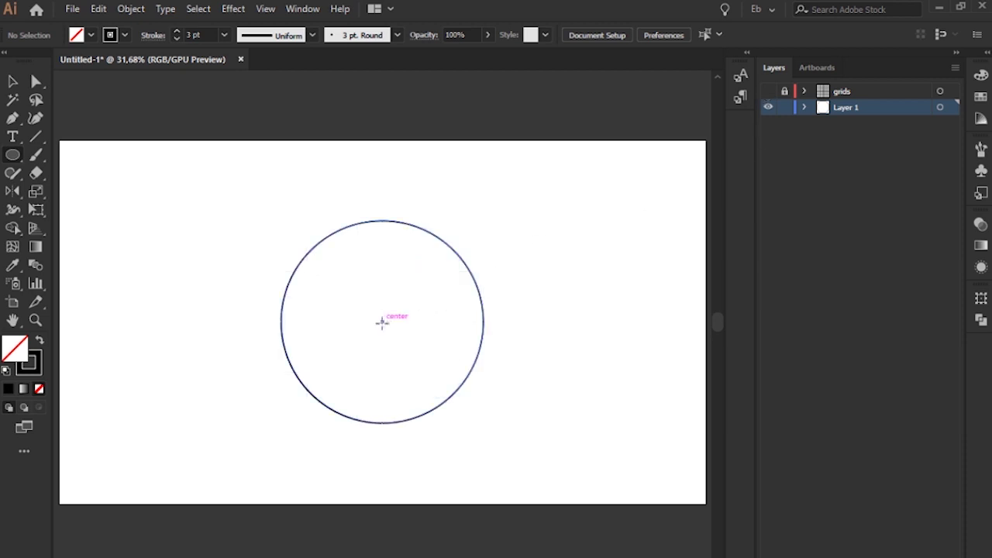
pyautogui.press('alt')
pyautogui.press('alt')
pyautogui.keyDown('alt'); pyautogui.click(383, 322); pyautogui.keyUp('alt')
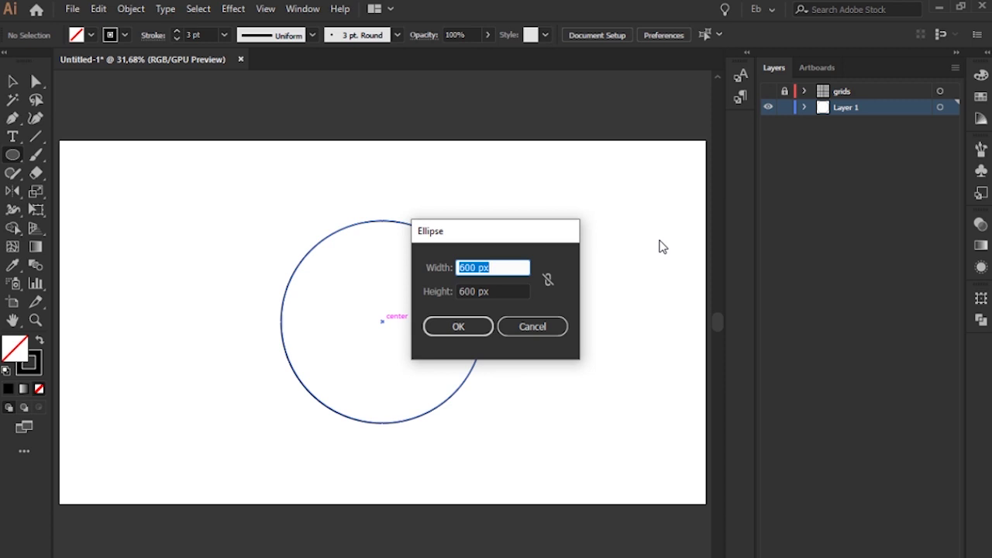
pyautogui.hotkey('ctrl', 'v')
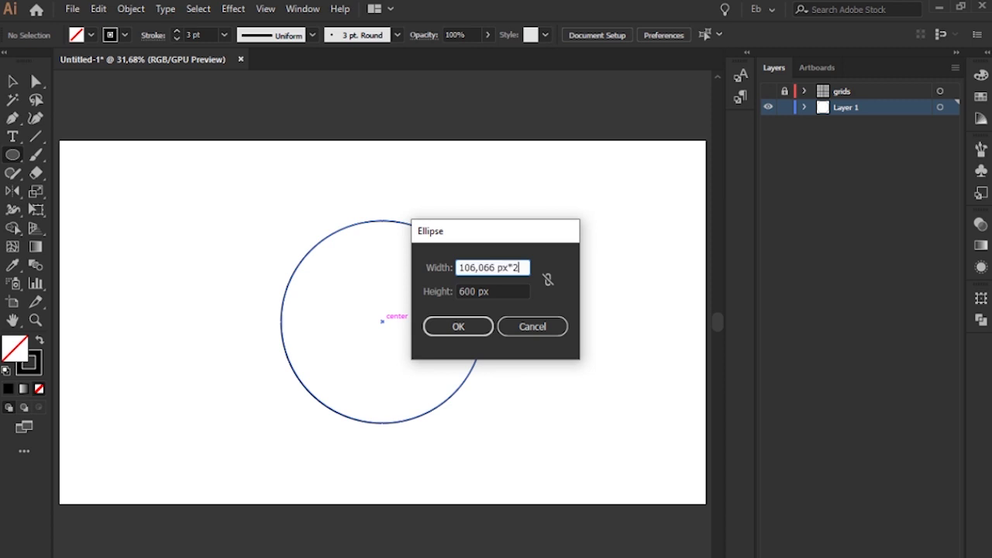
pyautogui.press('Tab')
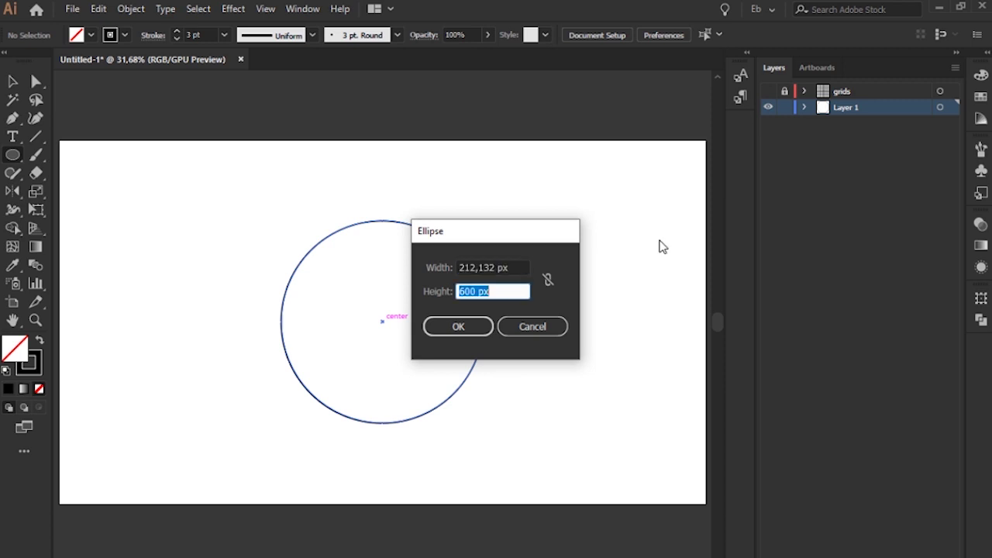
pyautogui.hotkey('ctrl', 'v')
pyautogui.press('Return')
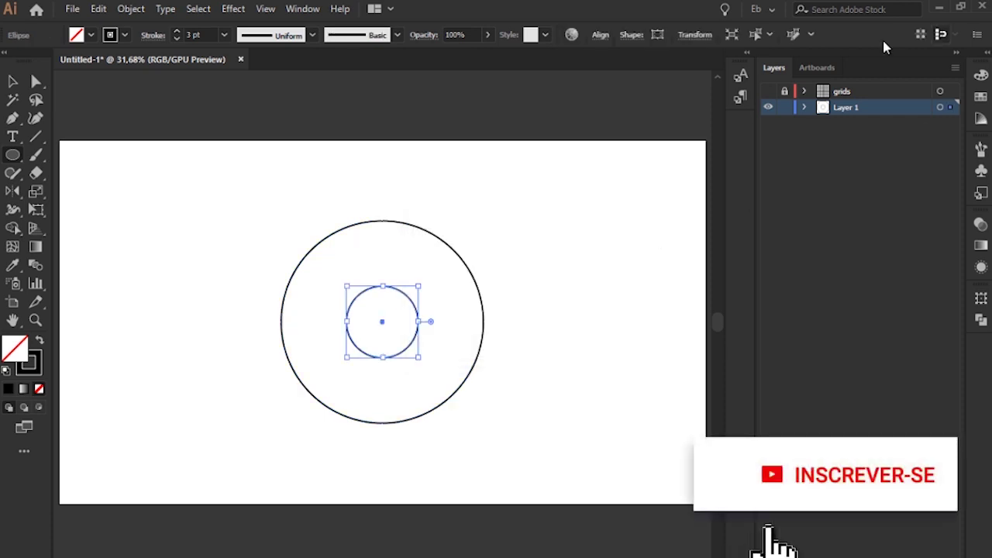
# Step: Show the grids layer again and check where the small circle meets the corners of the four central cells
pyautogui.click(769, 92)
pyautogui.press('z')
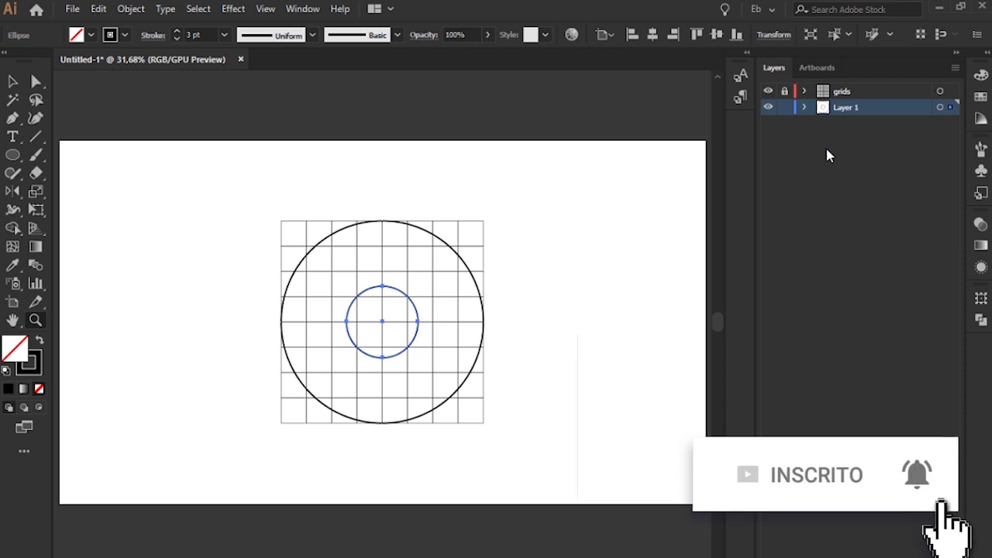
pyautogui.moveTo(394, 308); pyautogui.dragTo(797, 253)
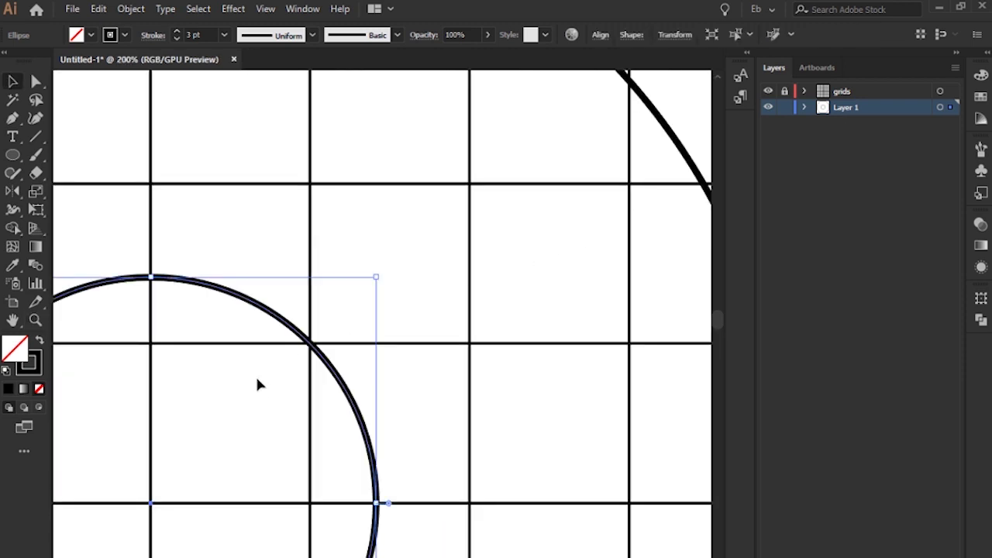
pyautogui.moveTo(230, 300); pyautogui.dragTo(510, 234)
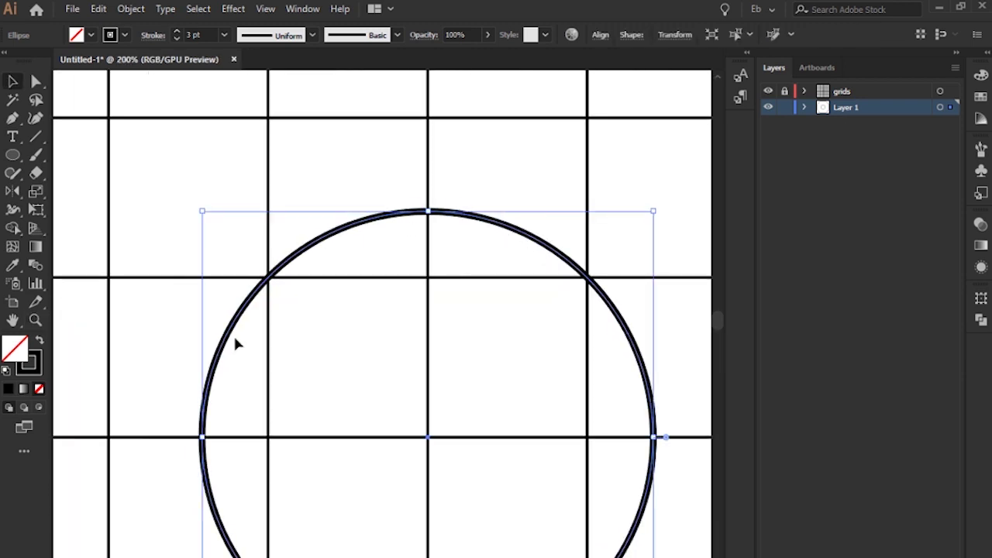
pyautogui.hotkey('ctrl', '0')
pyautogui.click(434, 316)
pyautogui.scroll(3, 400, 308)
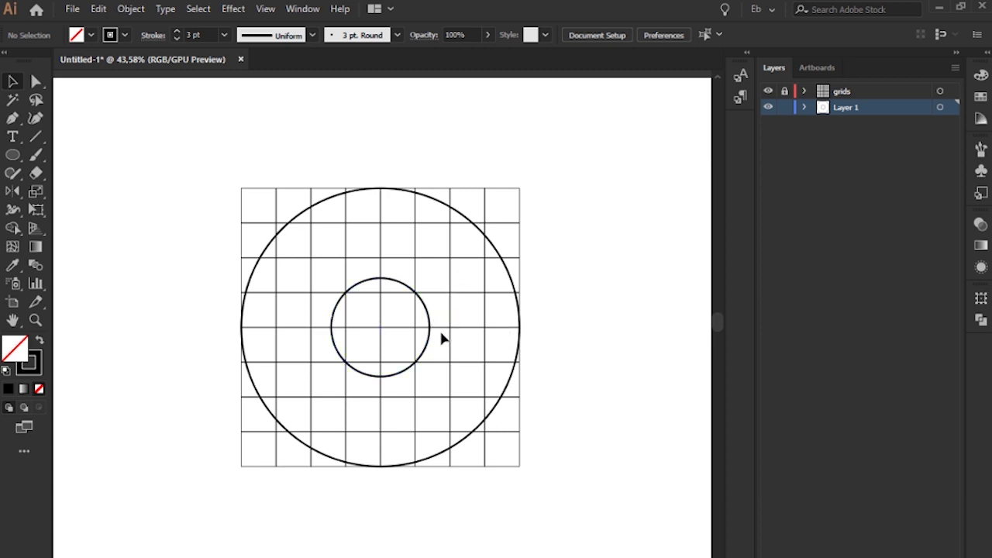
pyautogui.press('\\')
pyautogui.click(556, 148)
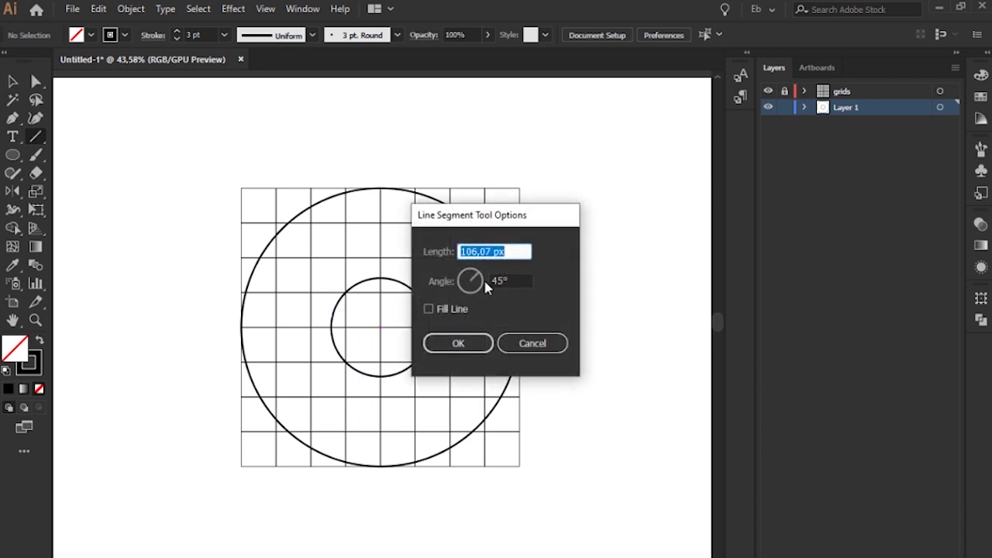
pyautogui.press('Tab')
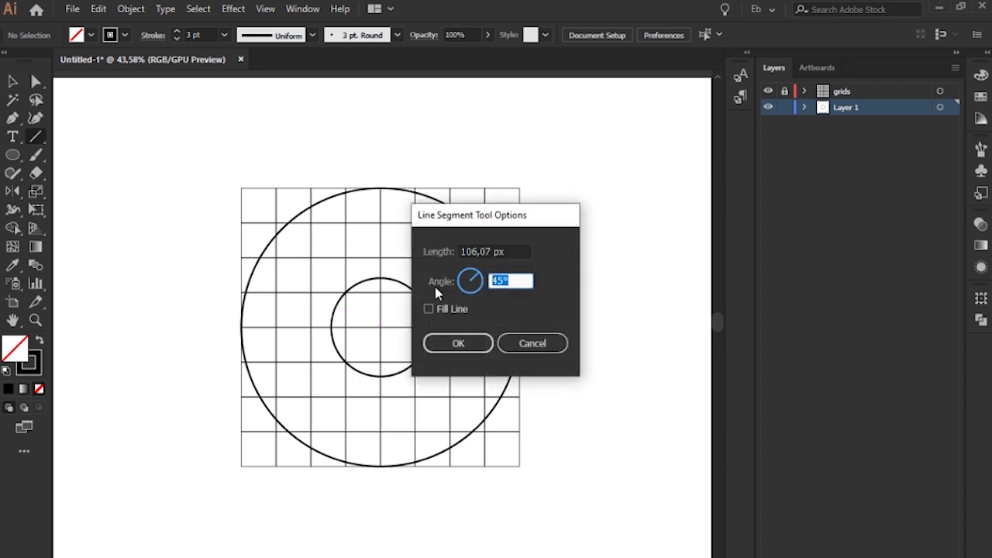
pyautogui.click(557, 344)
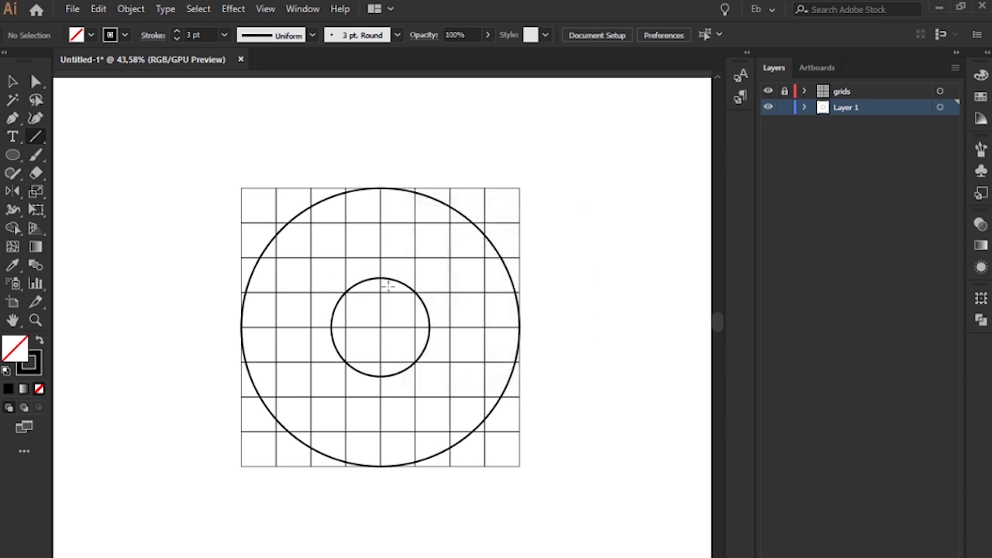
# Step: Try a 120 px line segment at 150° from the small circle's rightmost point
pyautogui.click(430, 326)
pyautogui.press('Tab')
pyautogui.write('150')
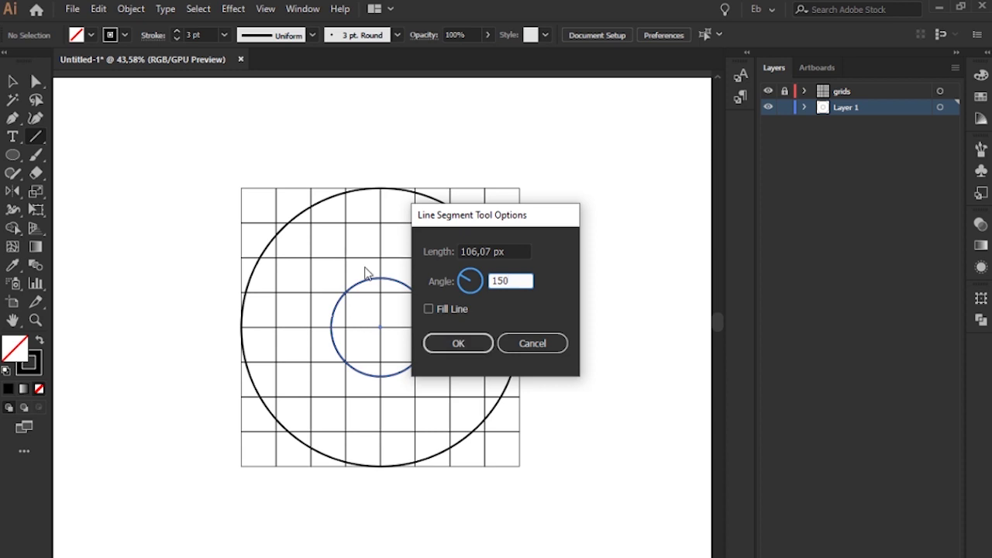
pyautogui.click(519, 251)
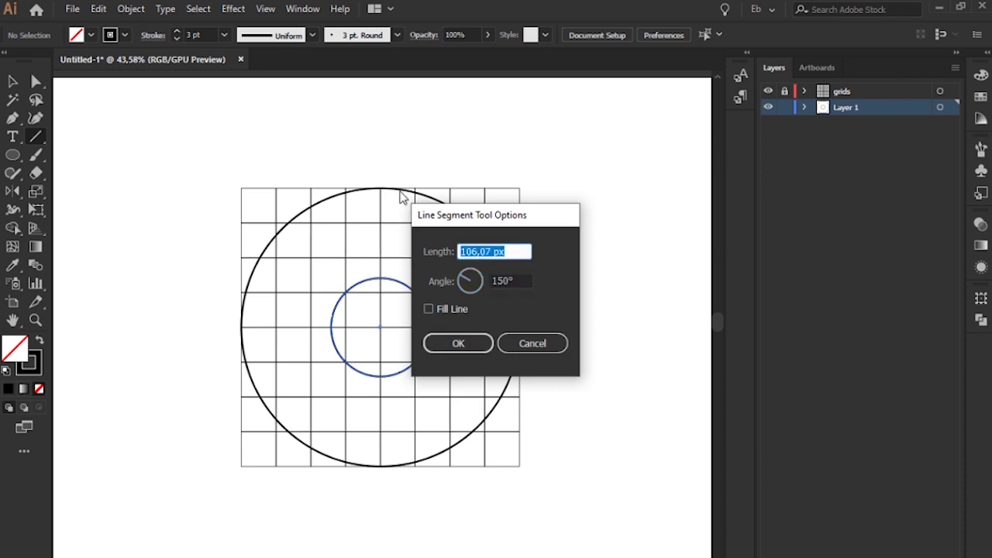
pyautogui.write('120')
pyautogui.click(473, 347)
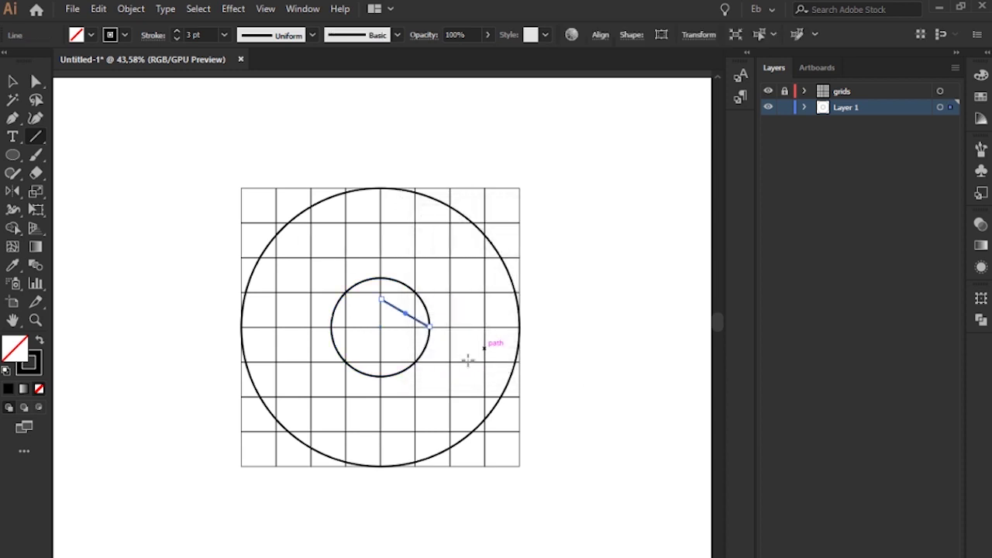
pyautogui.hotkey('ctrl', 'z')
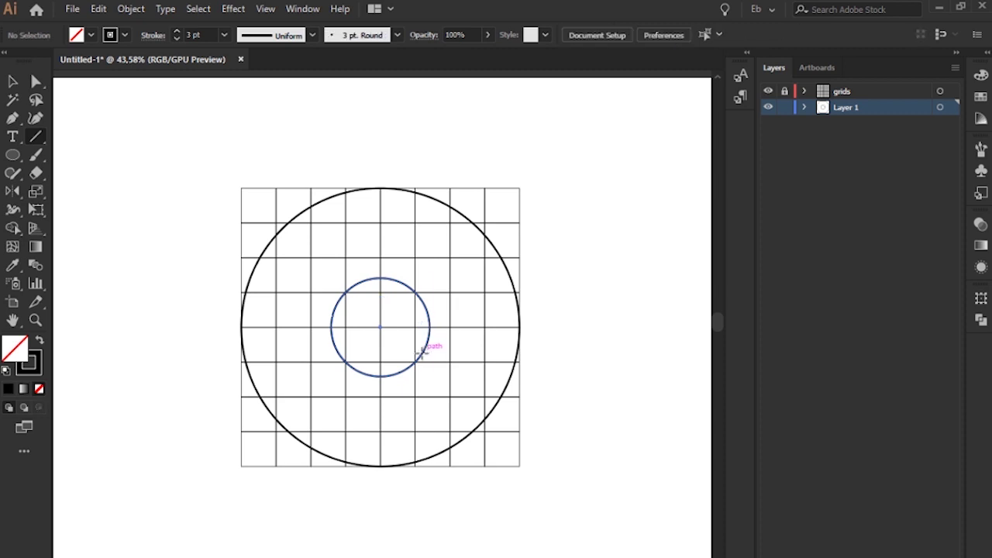
# Step: Draw a line segment about 200 px long at 150° from the small circle's rightmost point across the circle
pyautogui.click(430, 327)
pyautogui.write('20')
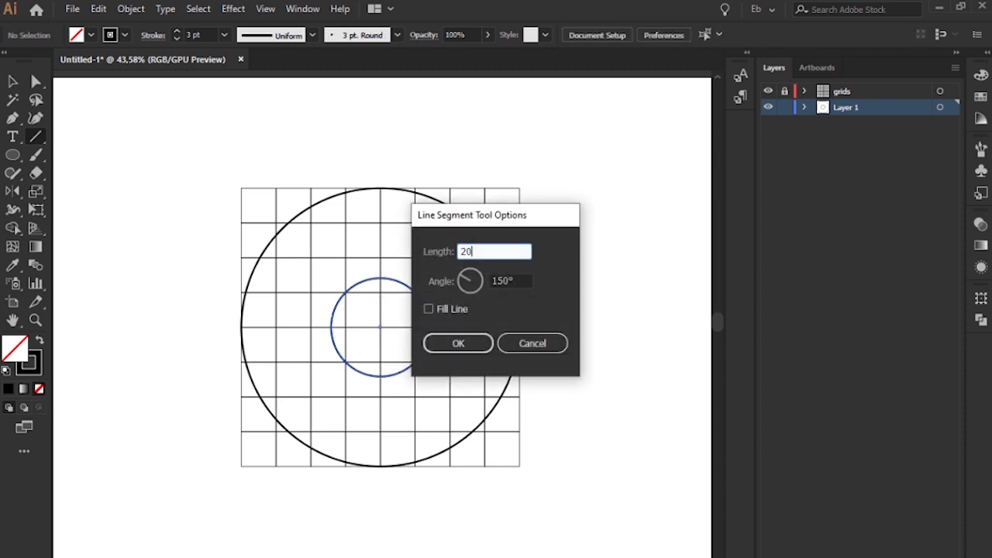
pyautogui.click(465, 344)
pyautogui.press('z')
pyautogui.click(331, 290)
pyautogui.press('v')
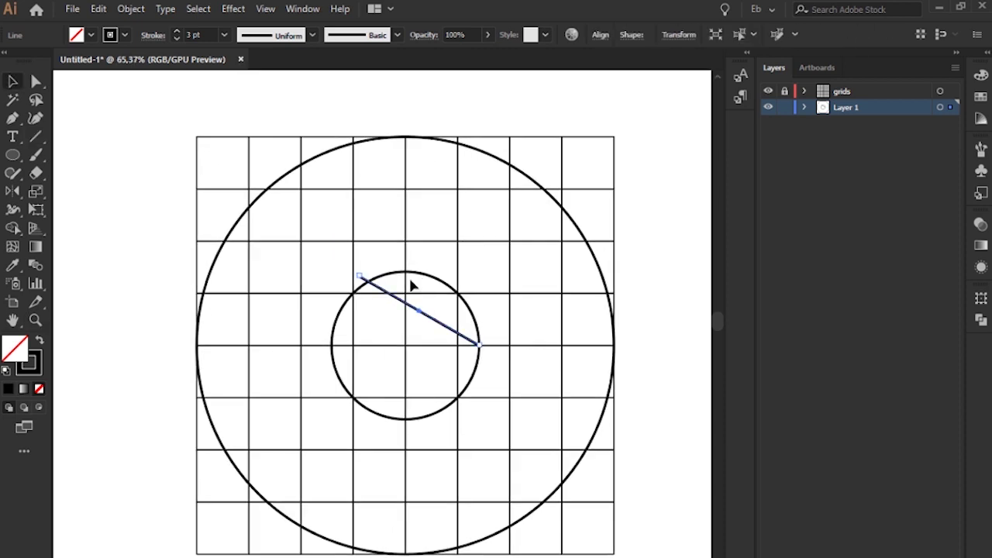
# Step: Reflect a copy of the slanted line across the grid's horizontal centre line, with both lines meeting at the circle's rightmost point
pyautogui.press('o')
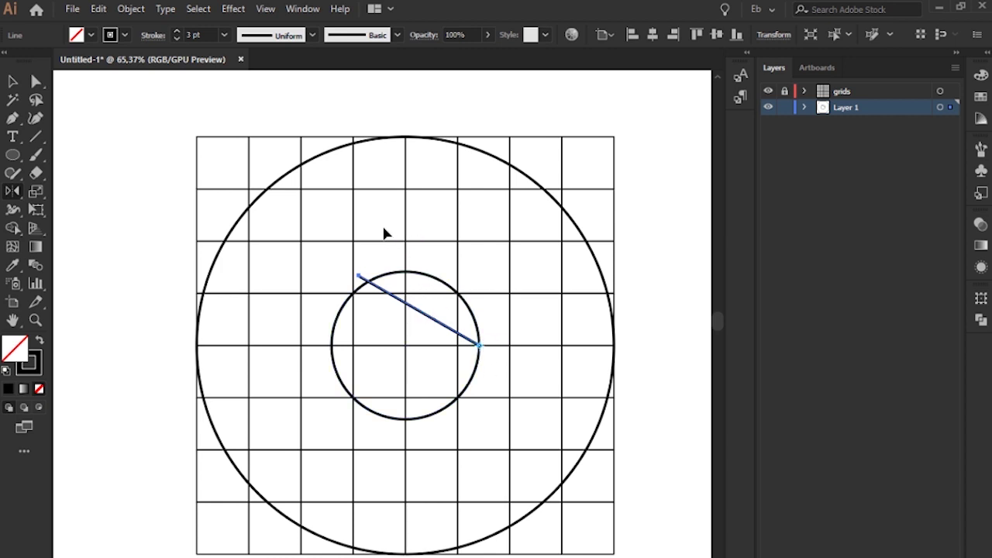
pyautogui.moveTo(385, 233); pyautogui.dragTo(385, 391)
pyautogui.press('v')
pyautogui.click(659, 242)
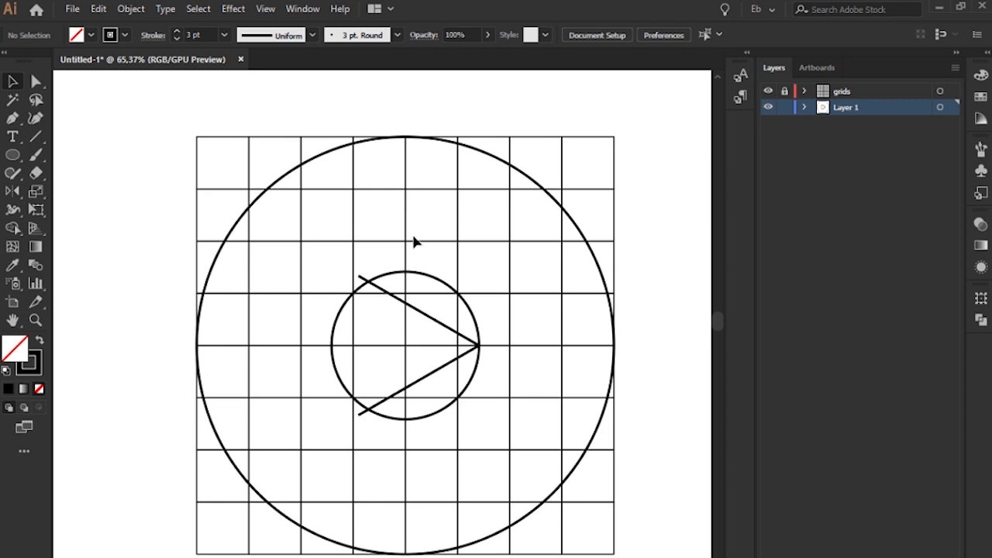
# Step: Check the Smart Guides setting and draw a vertical Pen line joining the points where the slanted lines cross the small circle
pyautogui.press('p')
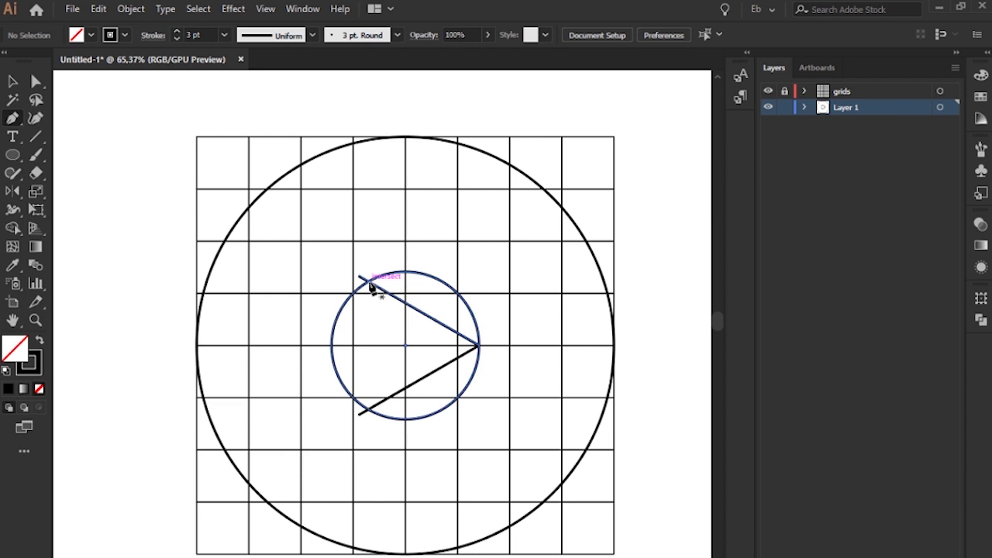
pyautogui.click(304, 9)
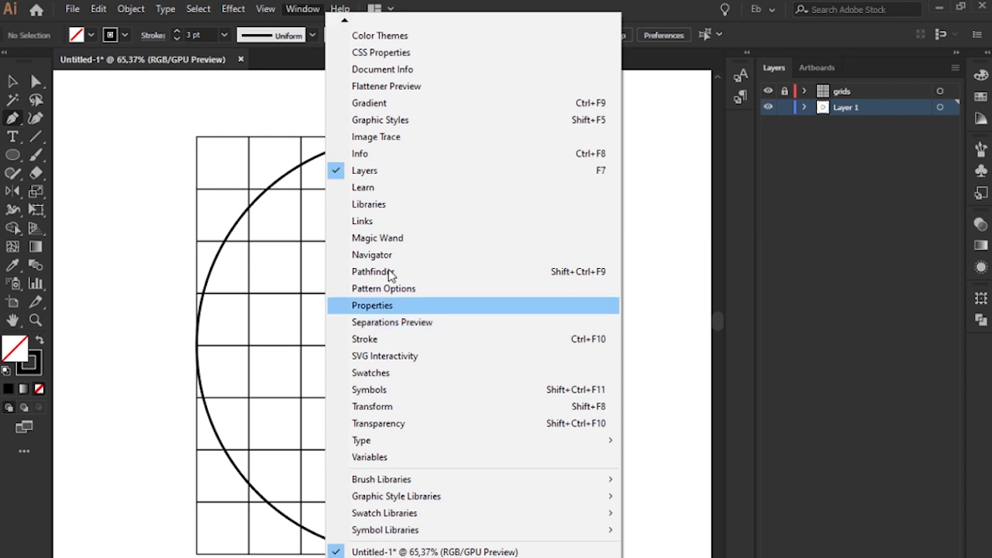
pyautogui.moveTo(267, 11)
pyautogui.scroll(-6, 405, 449)
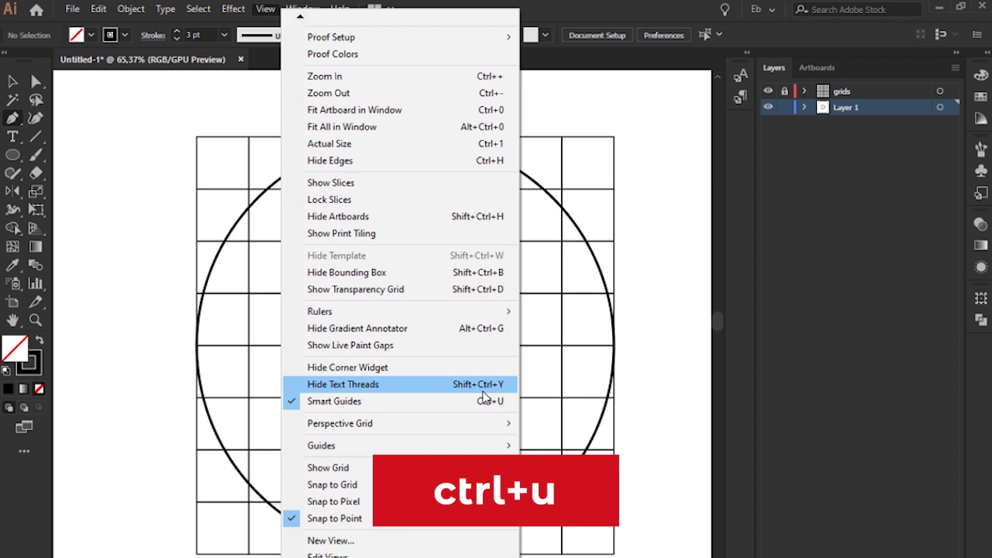
pyautogui.press('Escape')
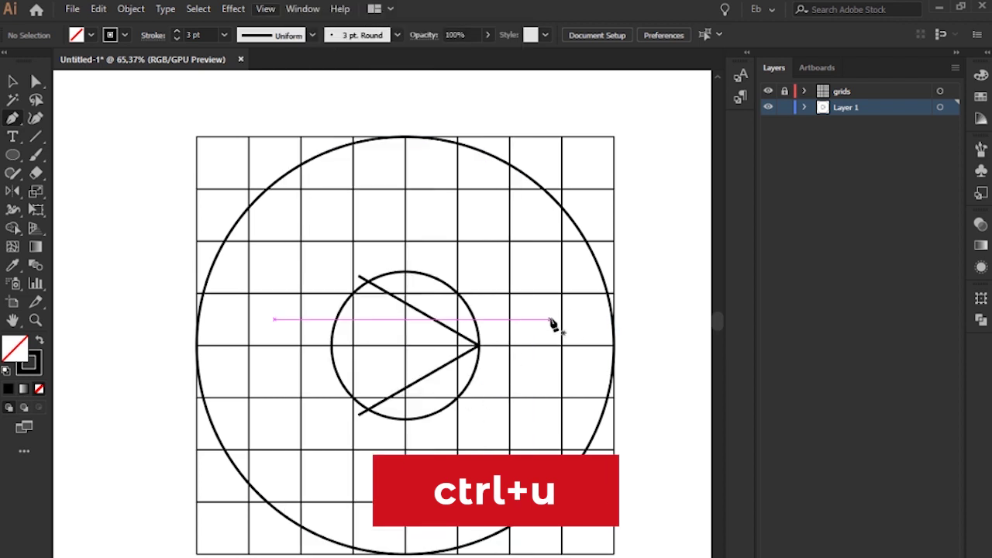
pyautogui.click(369, 280)
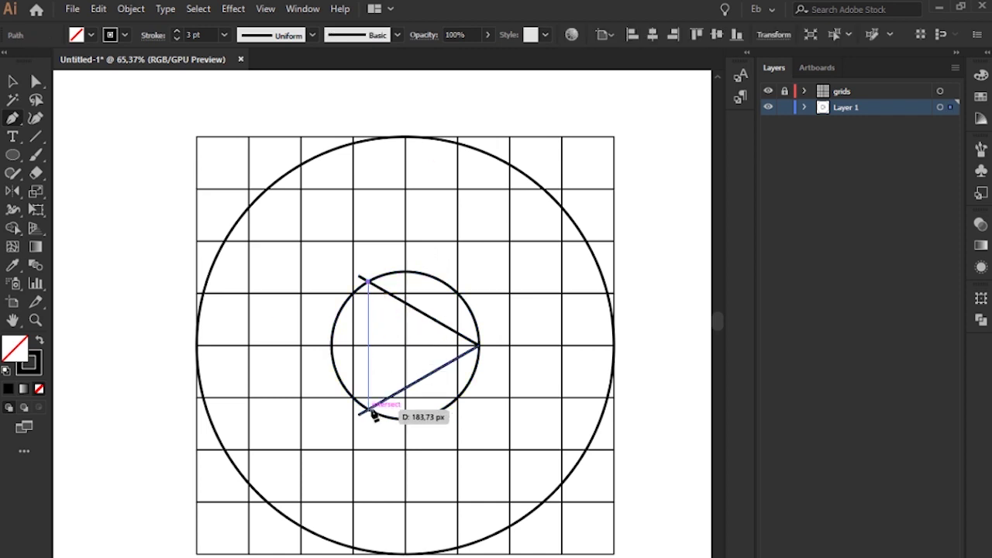
pyautogui.hotkey('ctrl', '+')
pyautogui.hotkey('ctrl', '+')
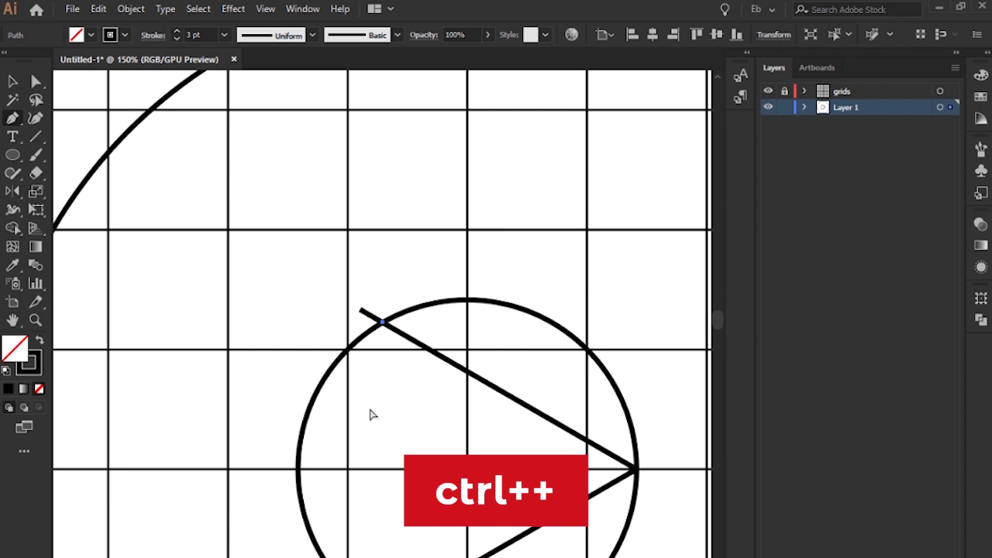
pyautogui.moveTo(410, 479); pyautogui.dragTo(383, 280)
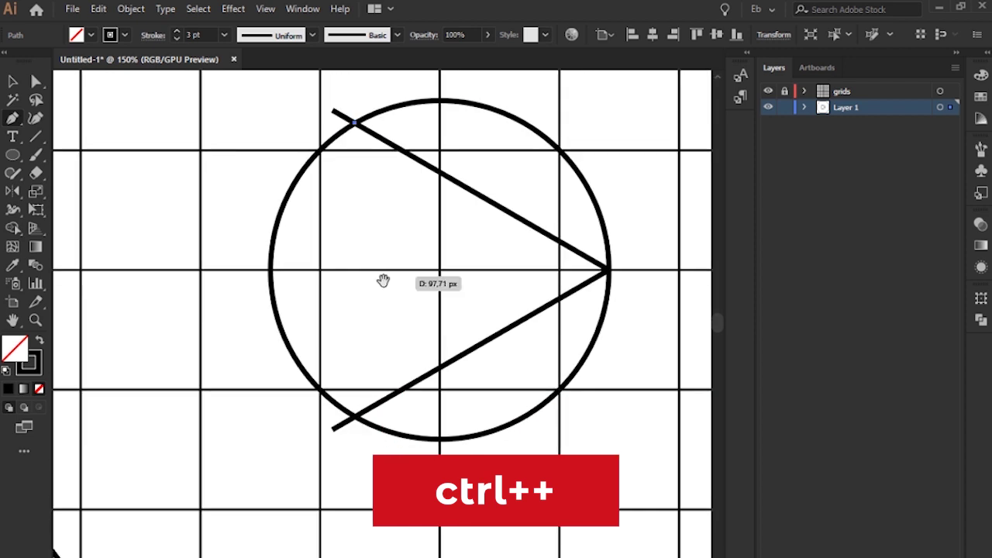
pyautogui.click(356, 419)
# Step: Delete the two slanted construction lines inside the small circle
pyautogui.press('ctrl')
pyautogui.moveTo(532, 194); pyautogui.dragTo(554, 315)
pyautogui.press('Delete')
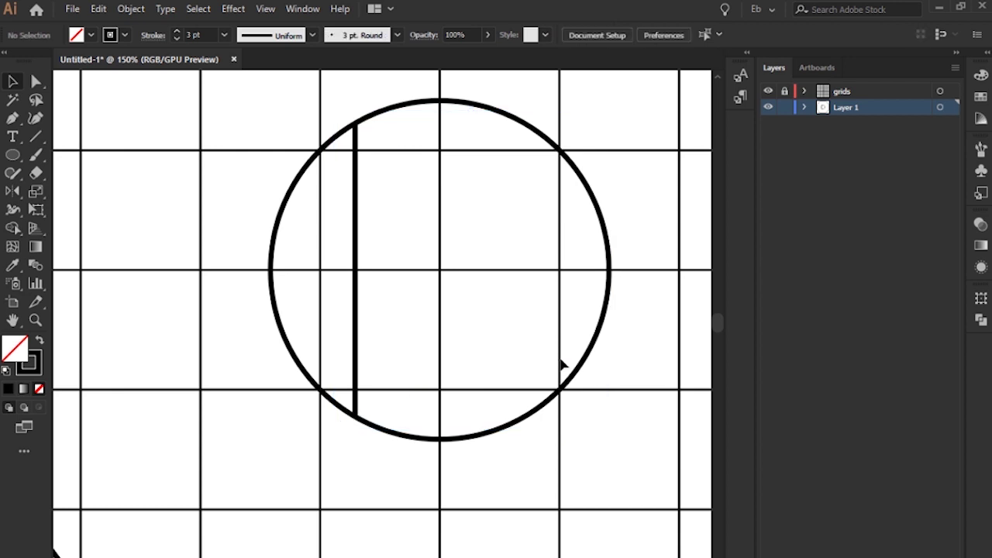
# Step: Extend the vertical line with the Pen tool through the small circle's rightmost point and back to its lower end, closing the triangle
pyautogui.press('p')
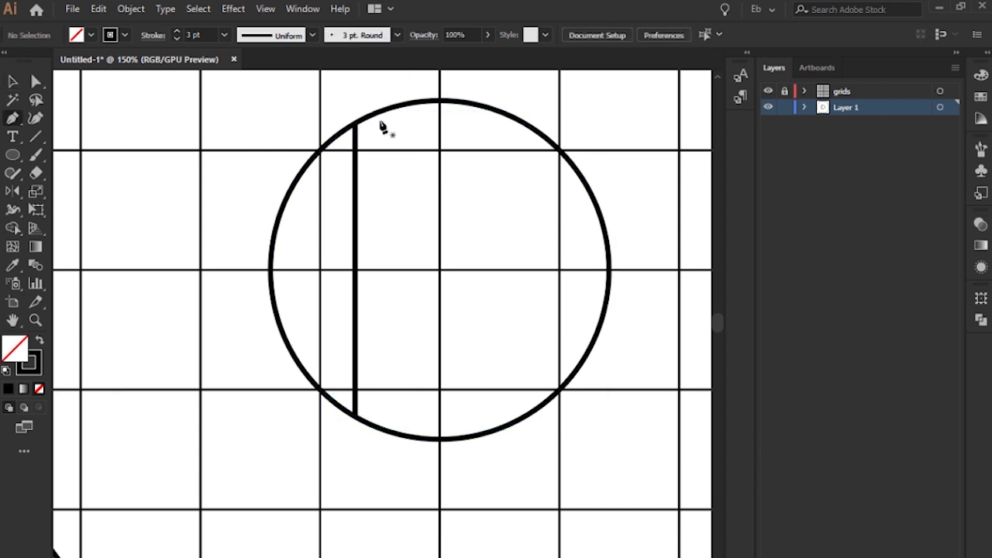
pyautogui.click(355, 124)
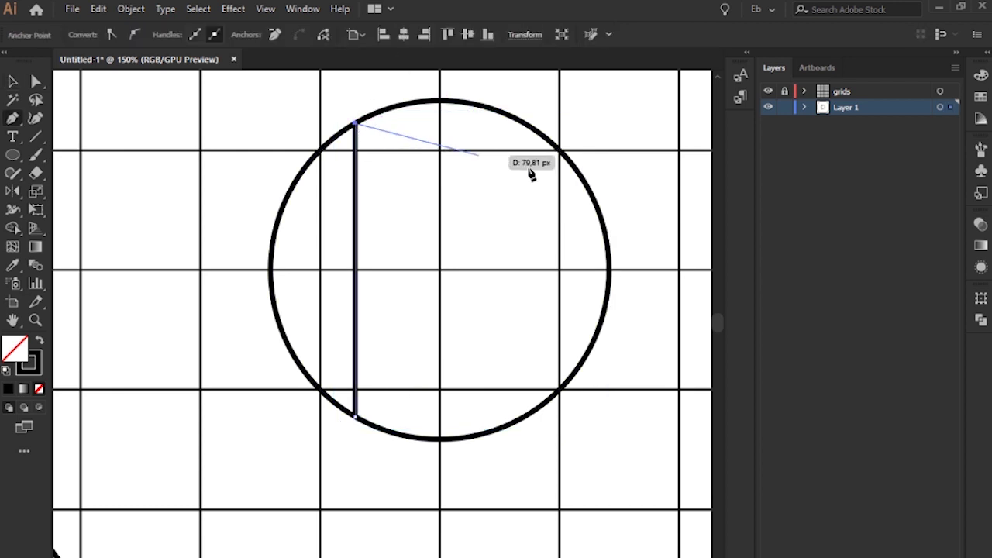
pyautogui.click(609, 269)
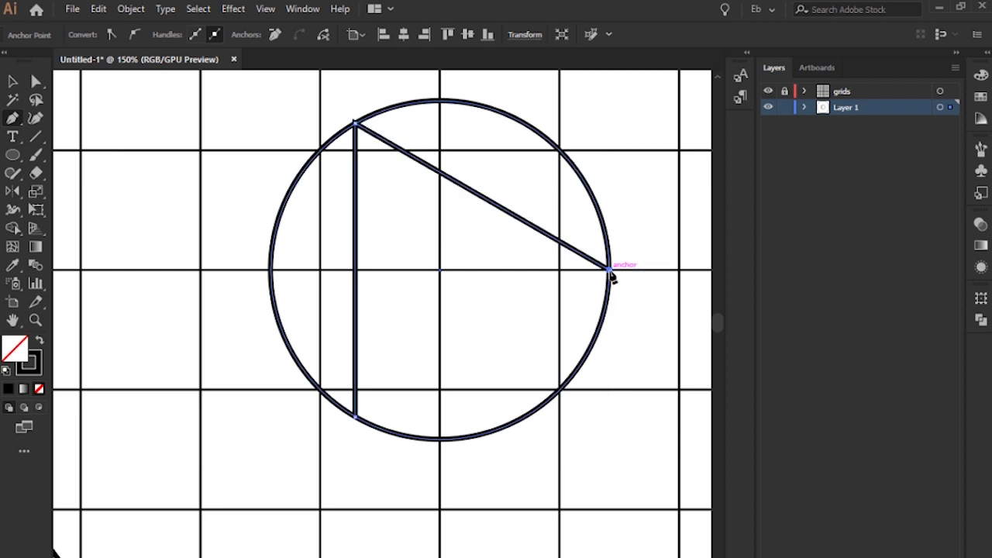
pyautogui.click(355, 417)
pyautogui.press('v')
pyautogui.hotkey('ctrl', '0')
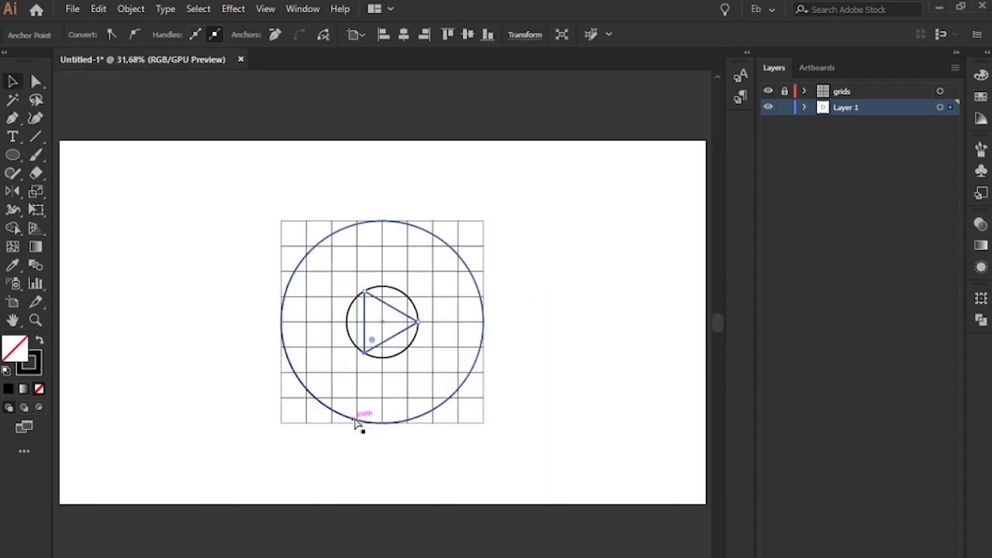
pyautogui.moveTo(346, 297); pyautogui.dragTo(434, 281)
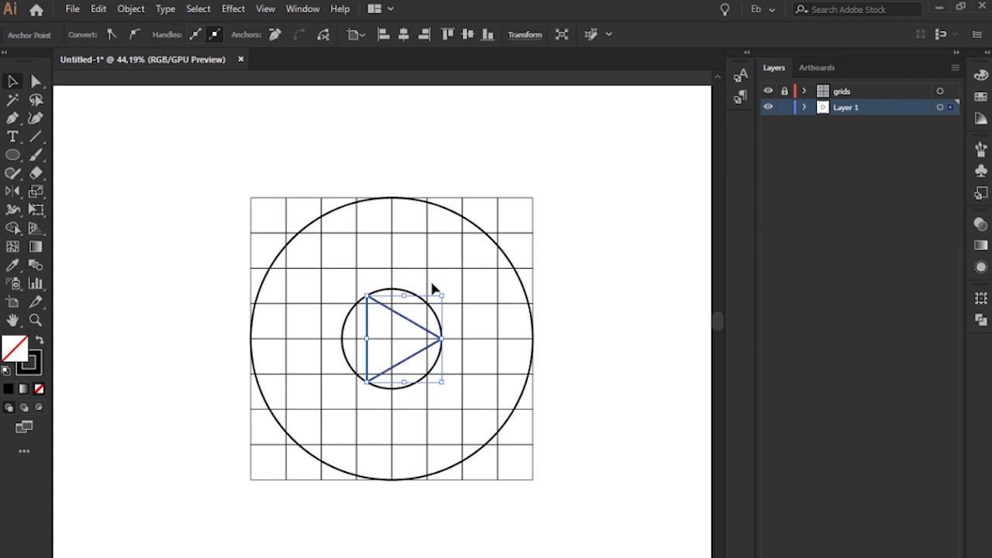
pyautogui.click(656, 225)
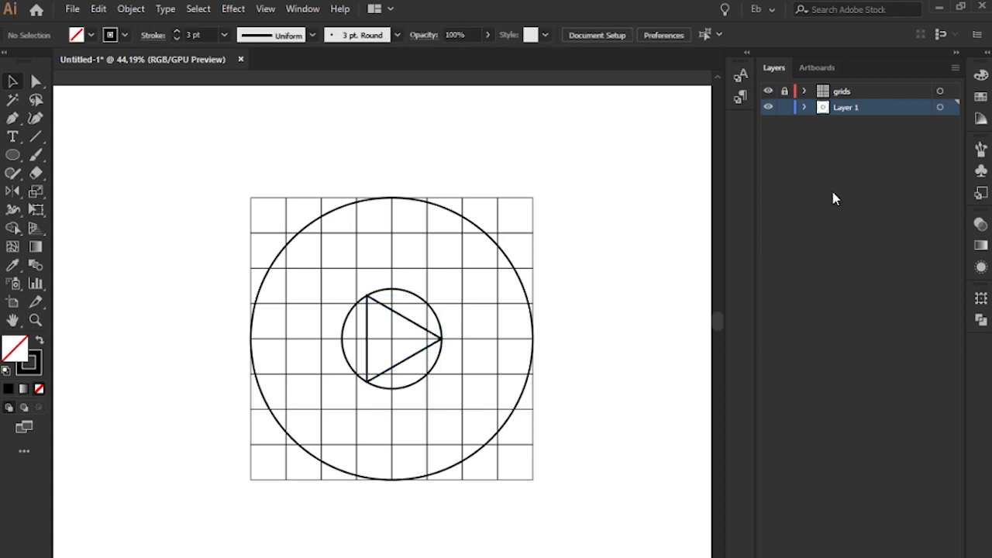
# Step: Hide the grids layer and give the large circle a solid black fill with no stroke
pyautogui.click(768, 92)
pyautogui.click(392, 232)
pyautogui.hotkey('shift', 'x')
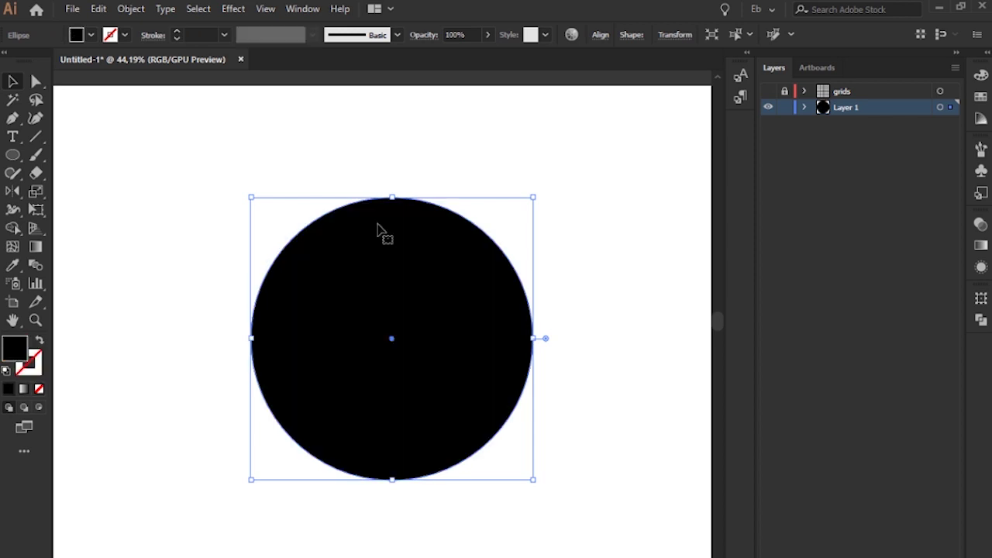
# Step: Give the small circle a dark gray fill with no stroke
pyautogui.click(436, 318)
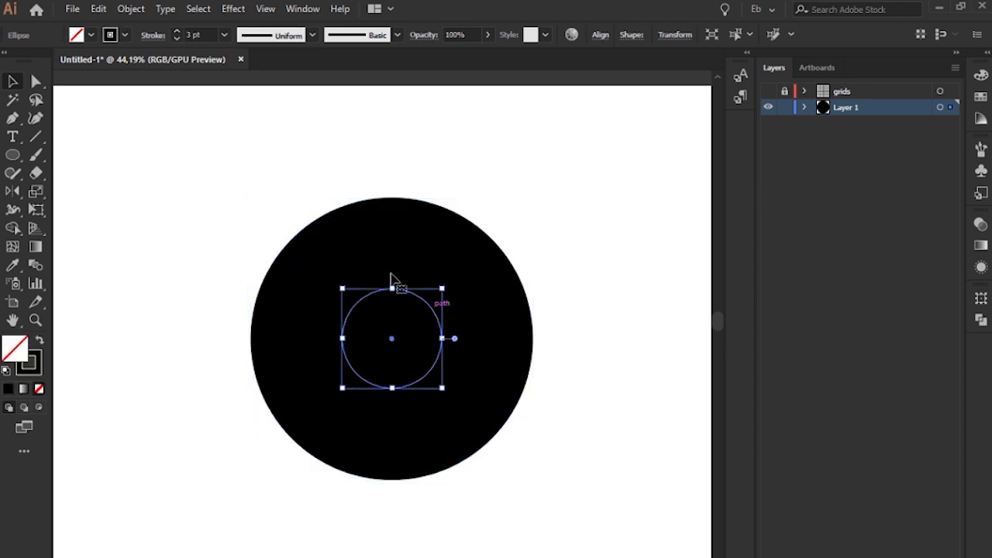
pyautogui.click(125, 35)
pyautogui.click(114, 37)
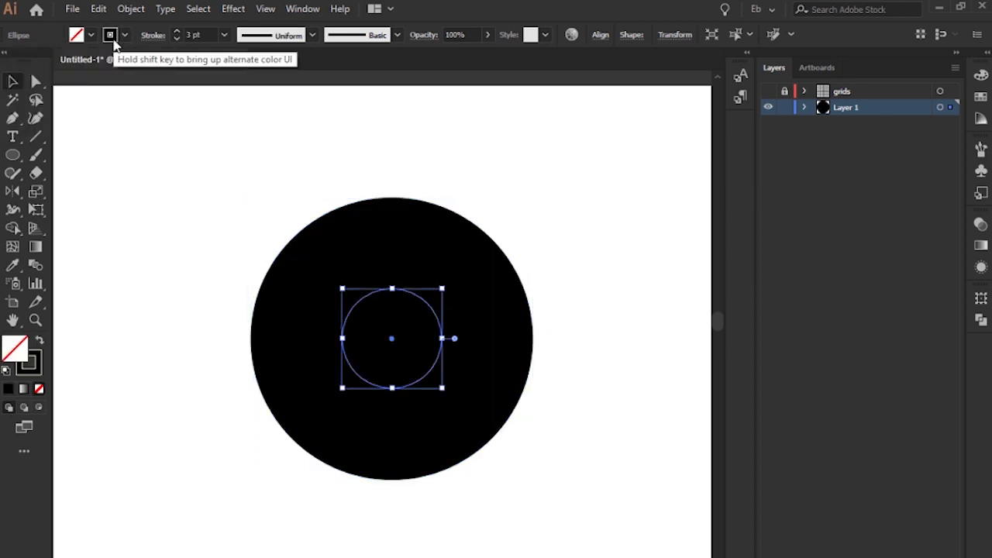
pyautogui.hotkey('shift', 'x')
pyautogui.click(91, 36)
pyautogui.click(132, 130)
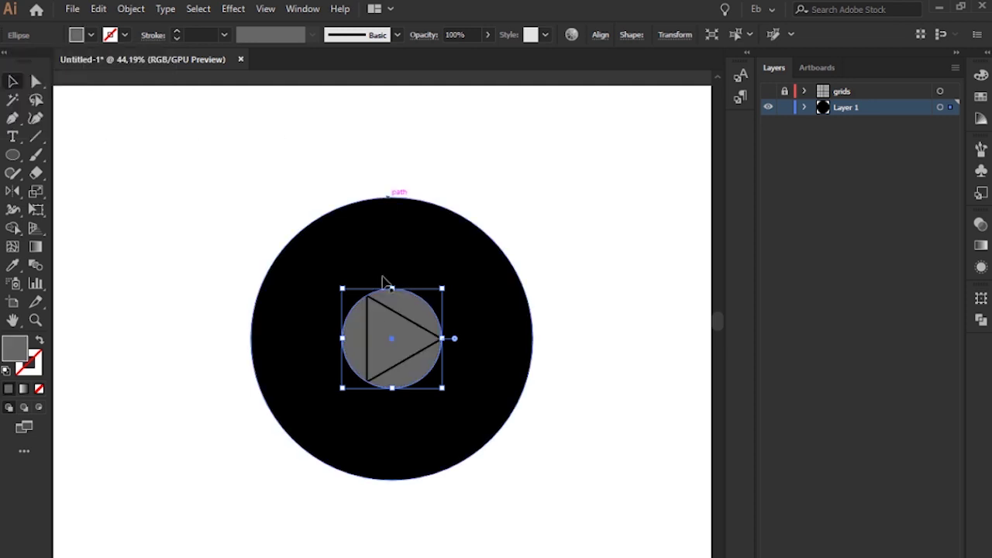
# Step: Give the triangle a light gray fill with no stroke and deselect it
pyautogui.click(401, 320)
pyautogui.hotkey('shift', 'x')
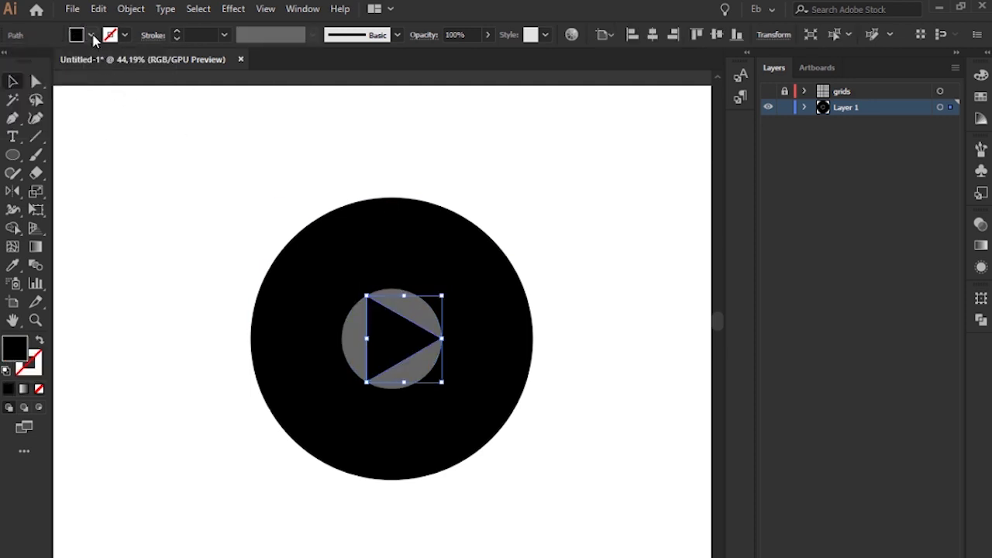
pyautogui.click(91, 35)
pyautogui.click(108, 121)
pyautogui.click(436, 112)
# Step: Hide the small dark gray circle behind the triangle
pyautogui.hotkey('ctrl', '0')
pyautogui.click(412, 303)
pyautogui.hotkey('ctrl', '3')
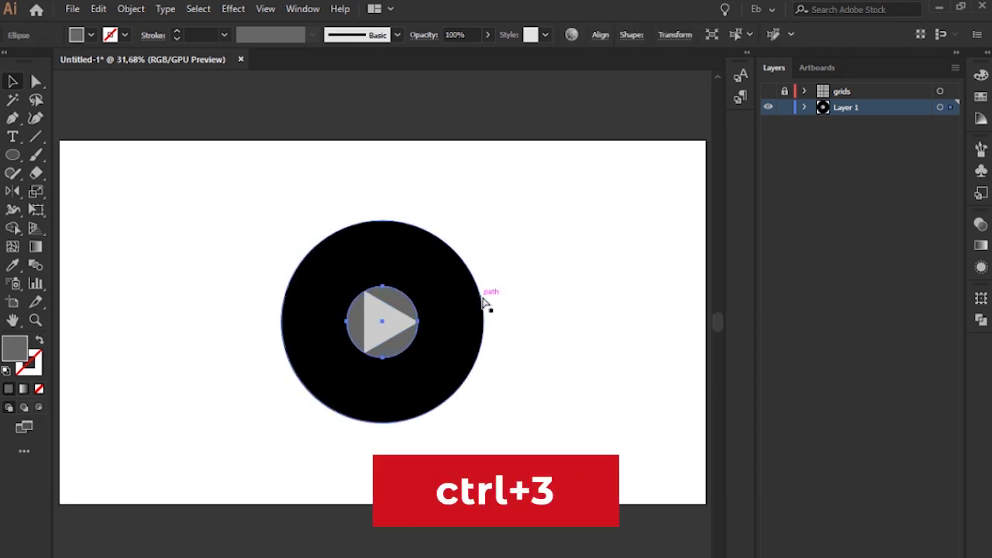